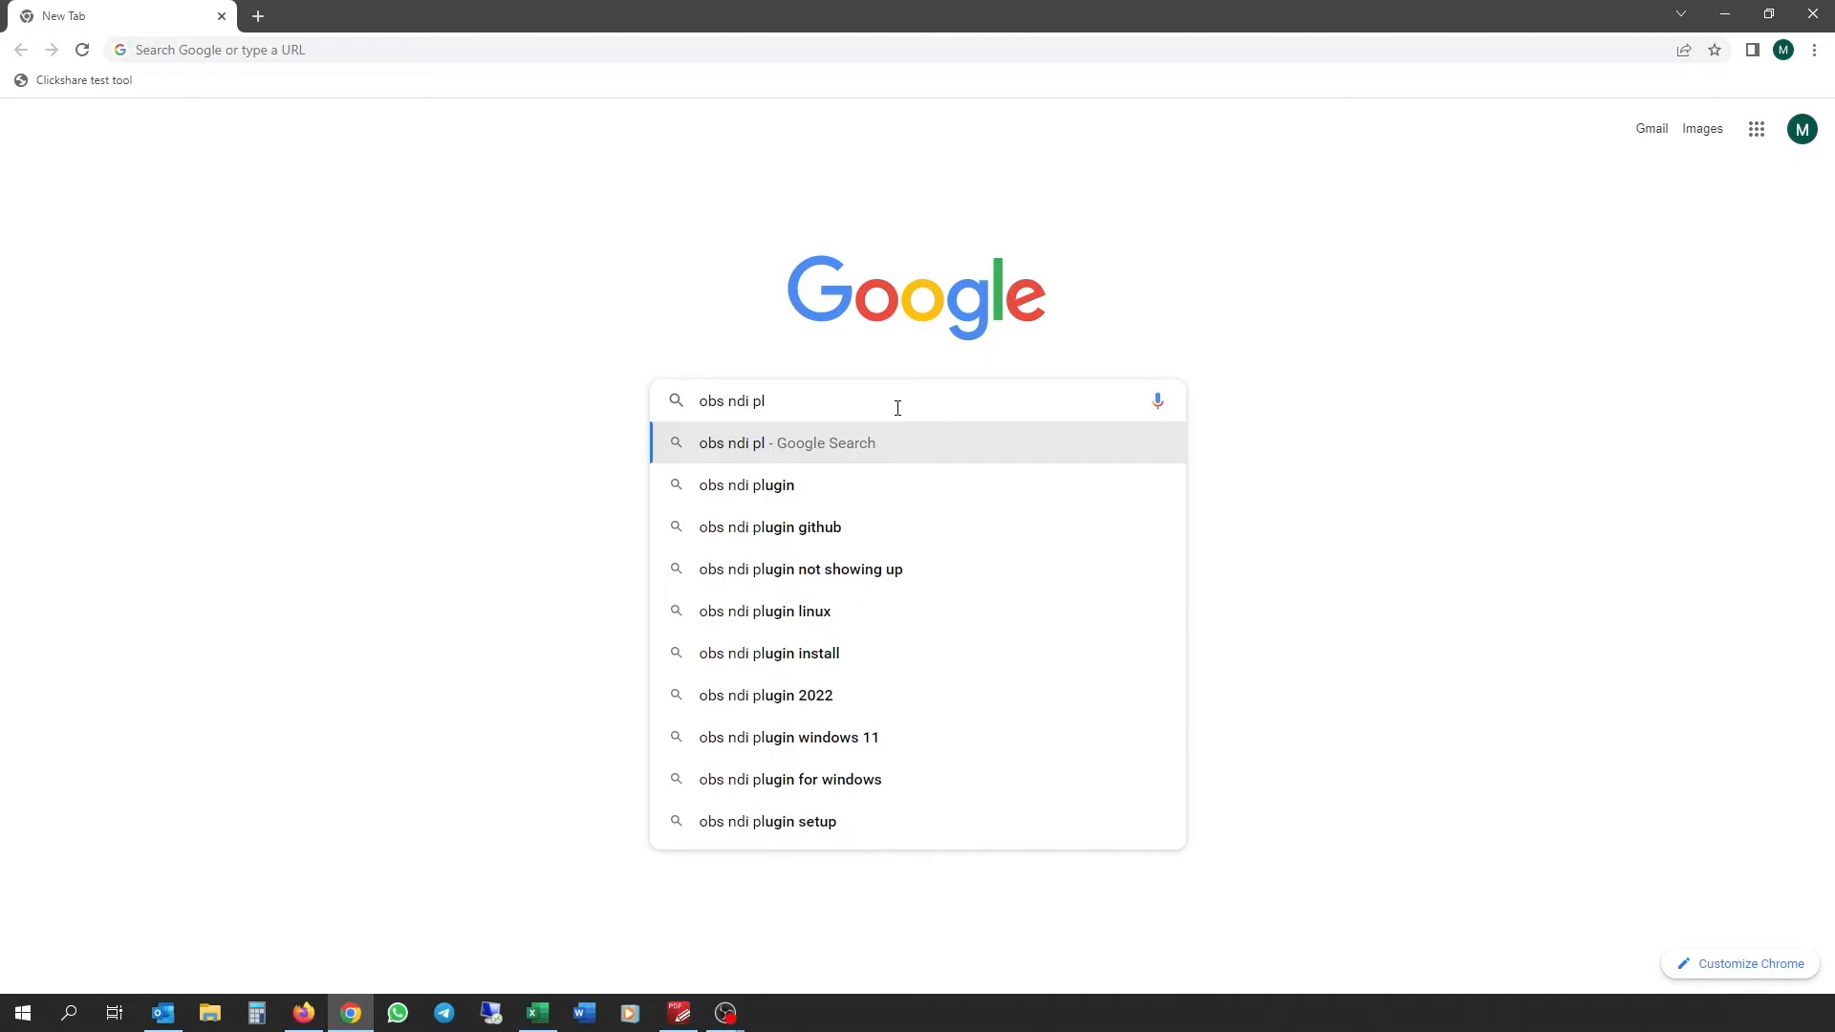
Step: Run the Google search for 'obs ndi plugin'
click(849, 484)
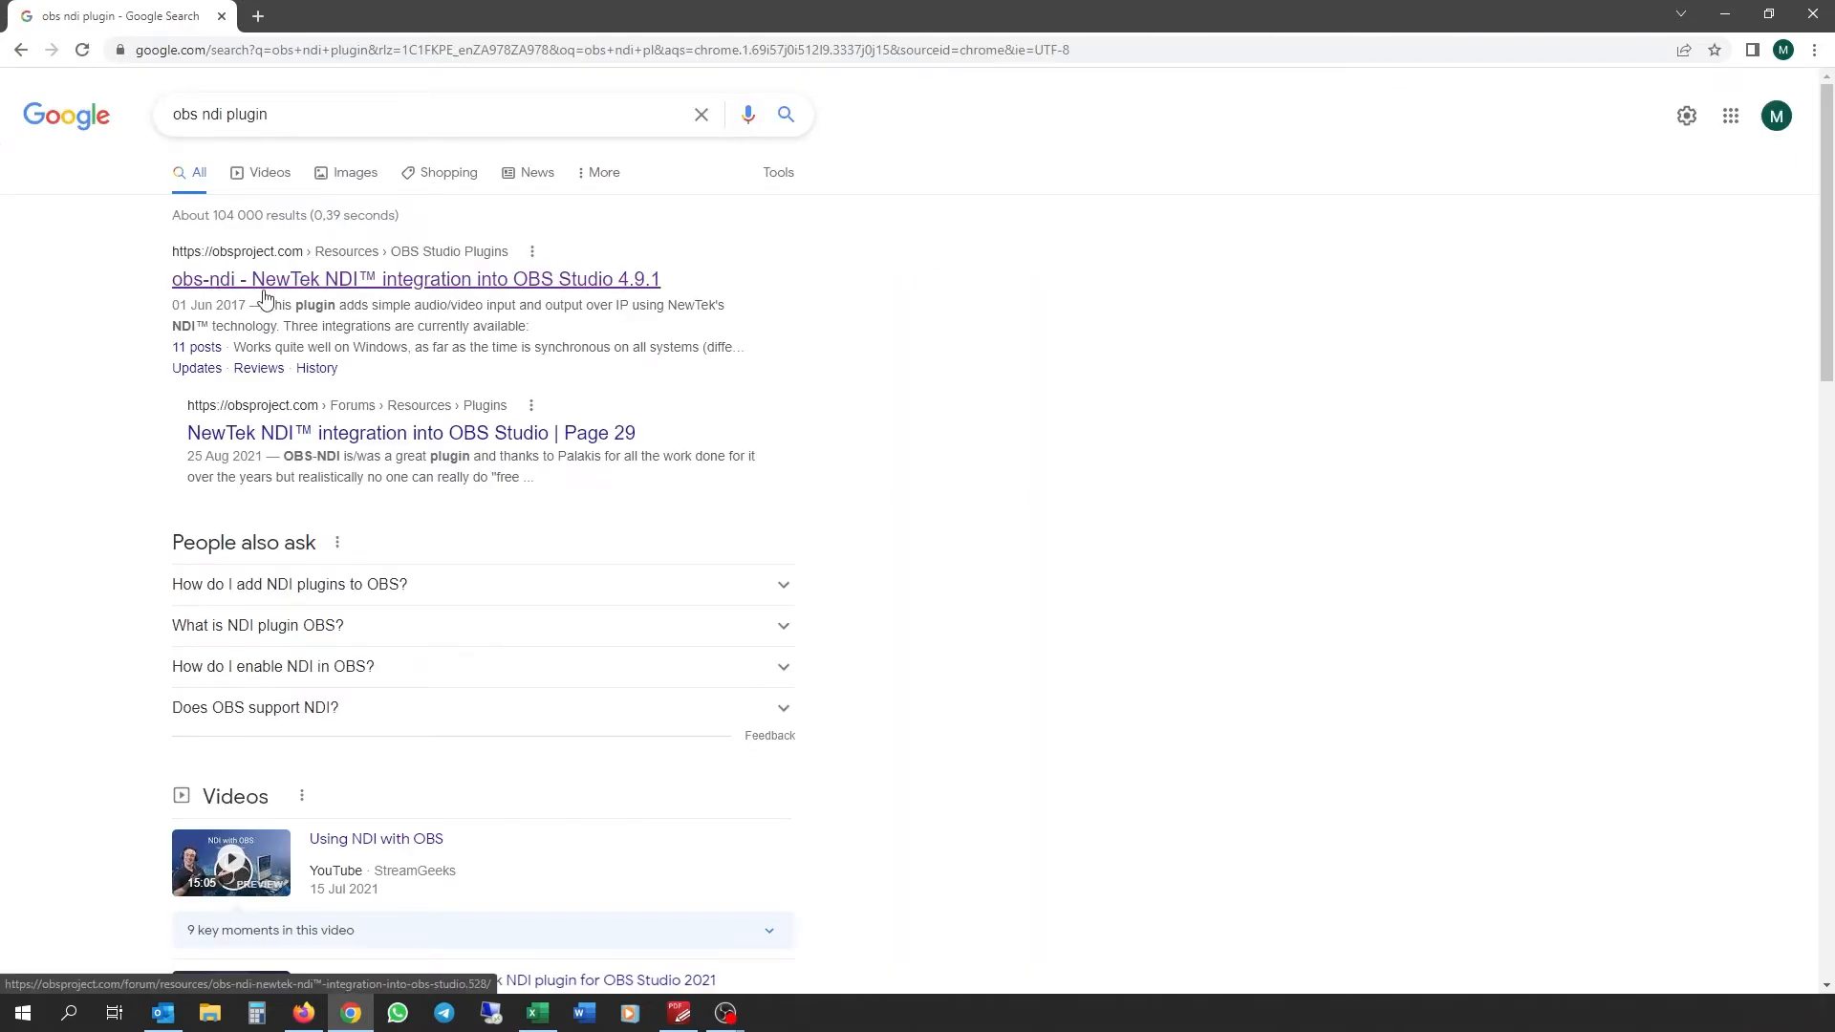
Step: Open the obsproject.com obs-ndi page and follow its download link to the GitHub 4.9.1 release
click(323, 283)
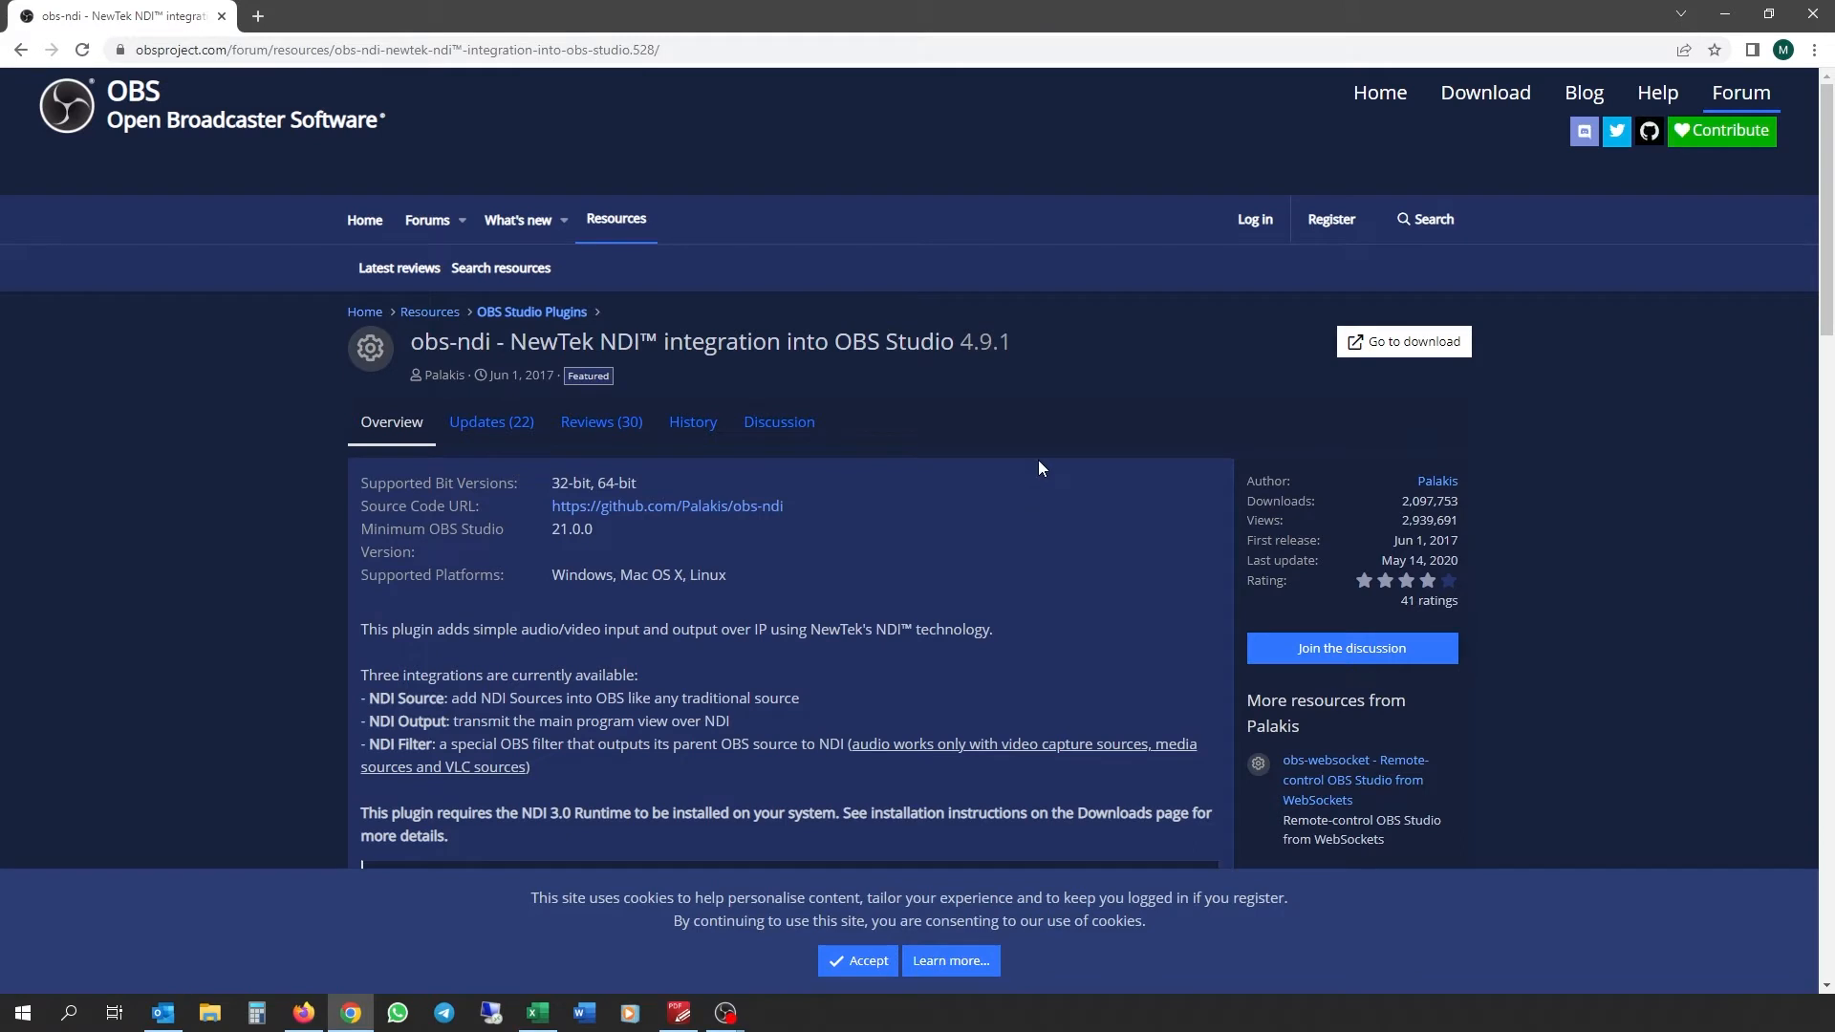
click(1360, 352)
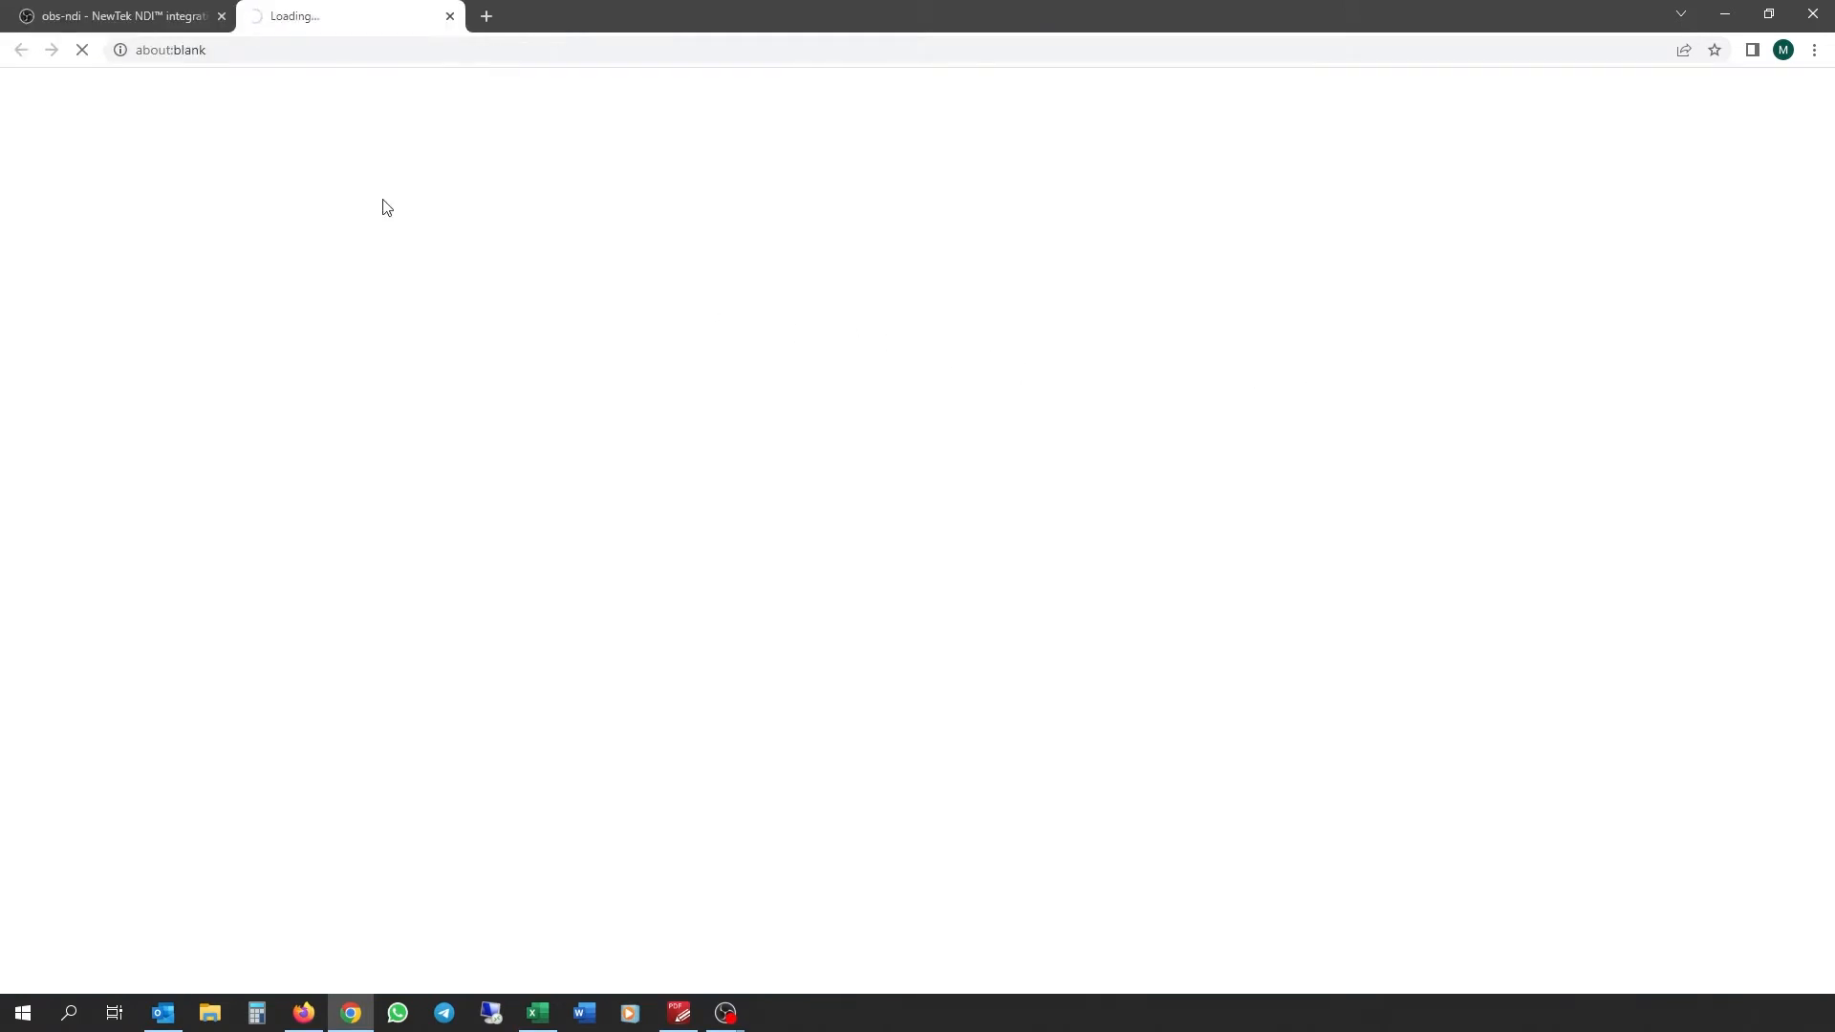
click(132, 17)
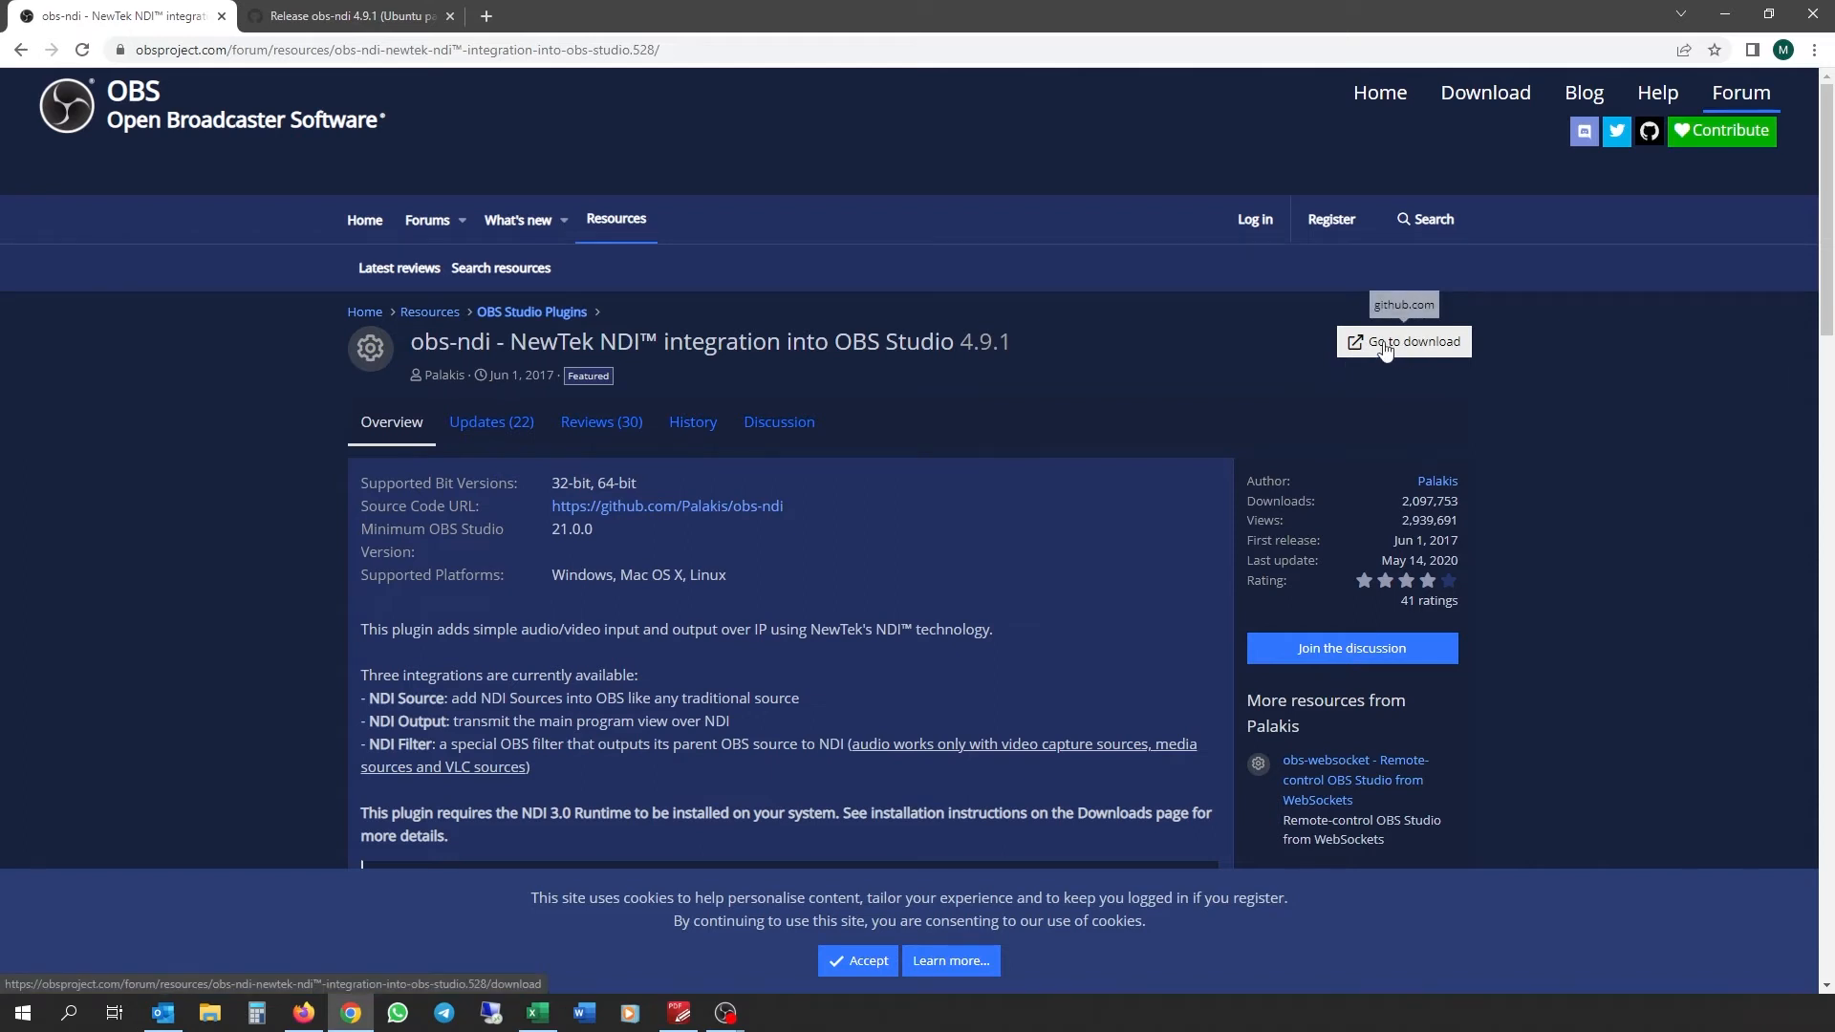
click(352, 17)
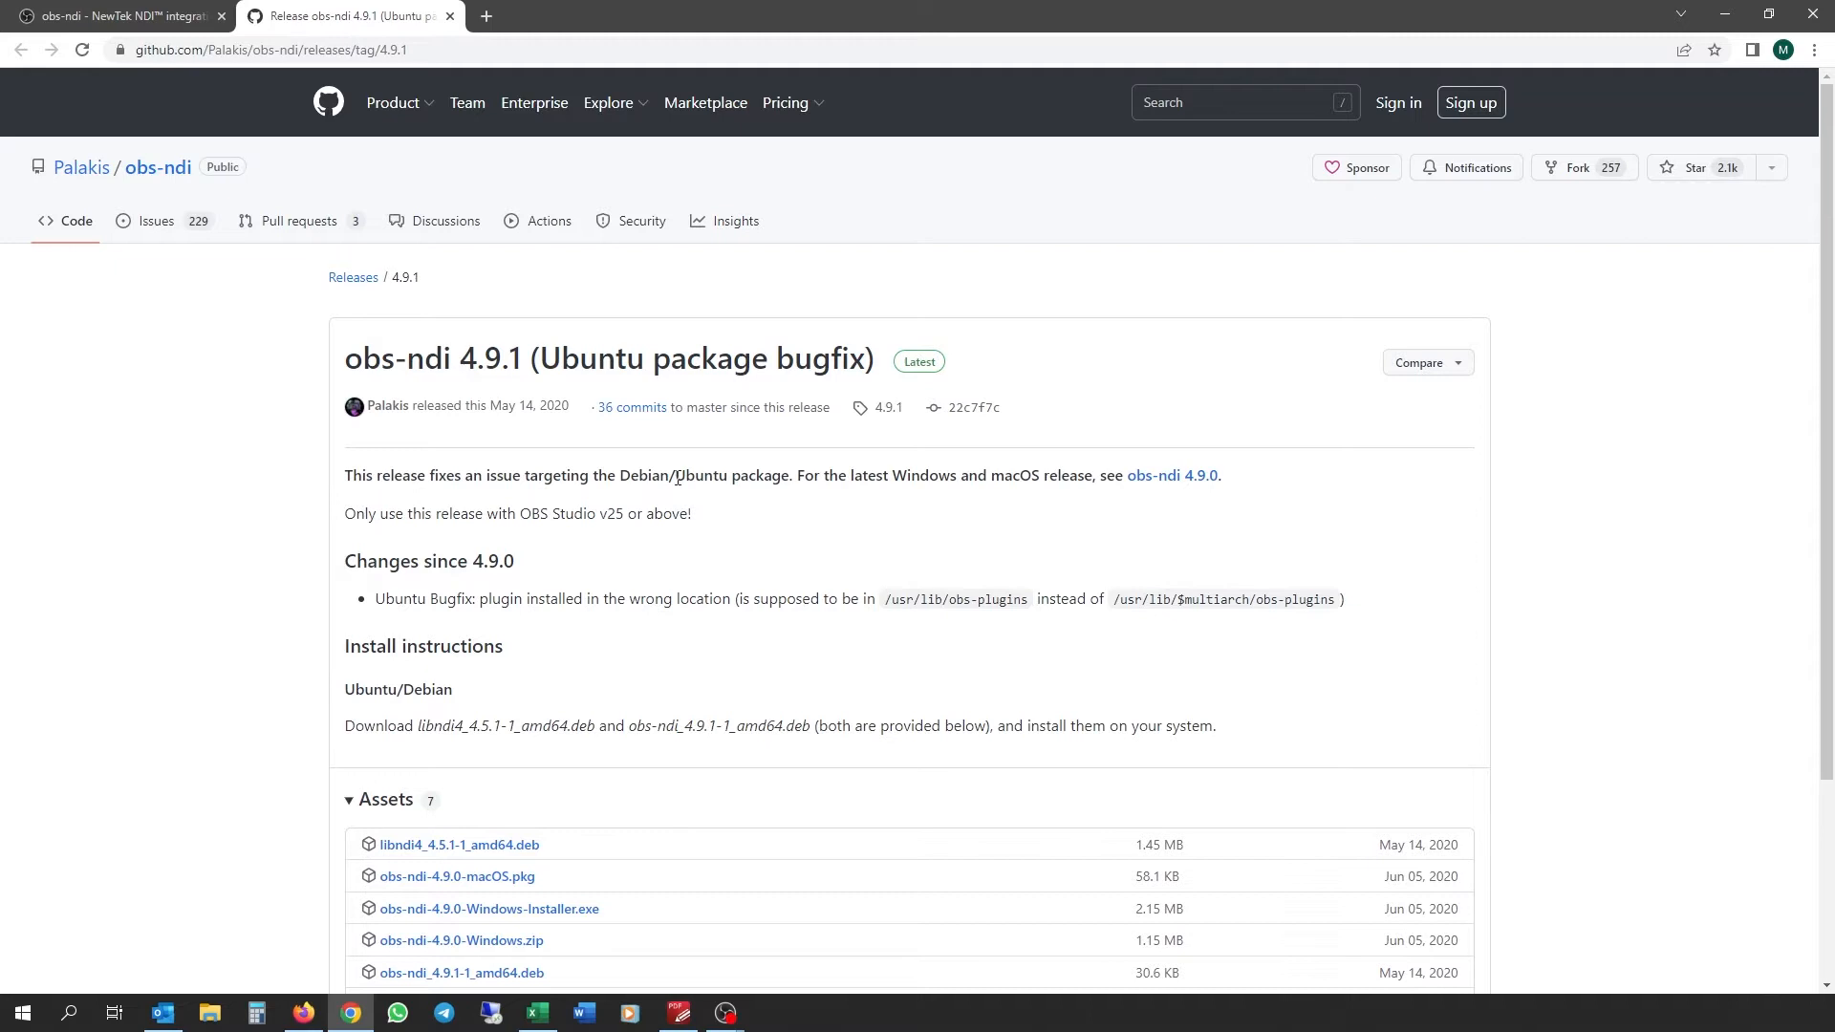
scroll(702, 478, down, 3)
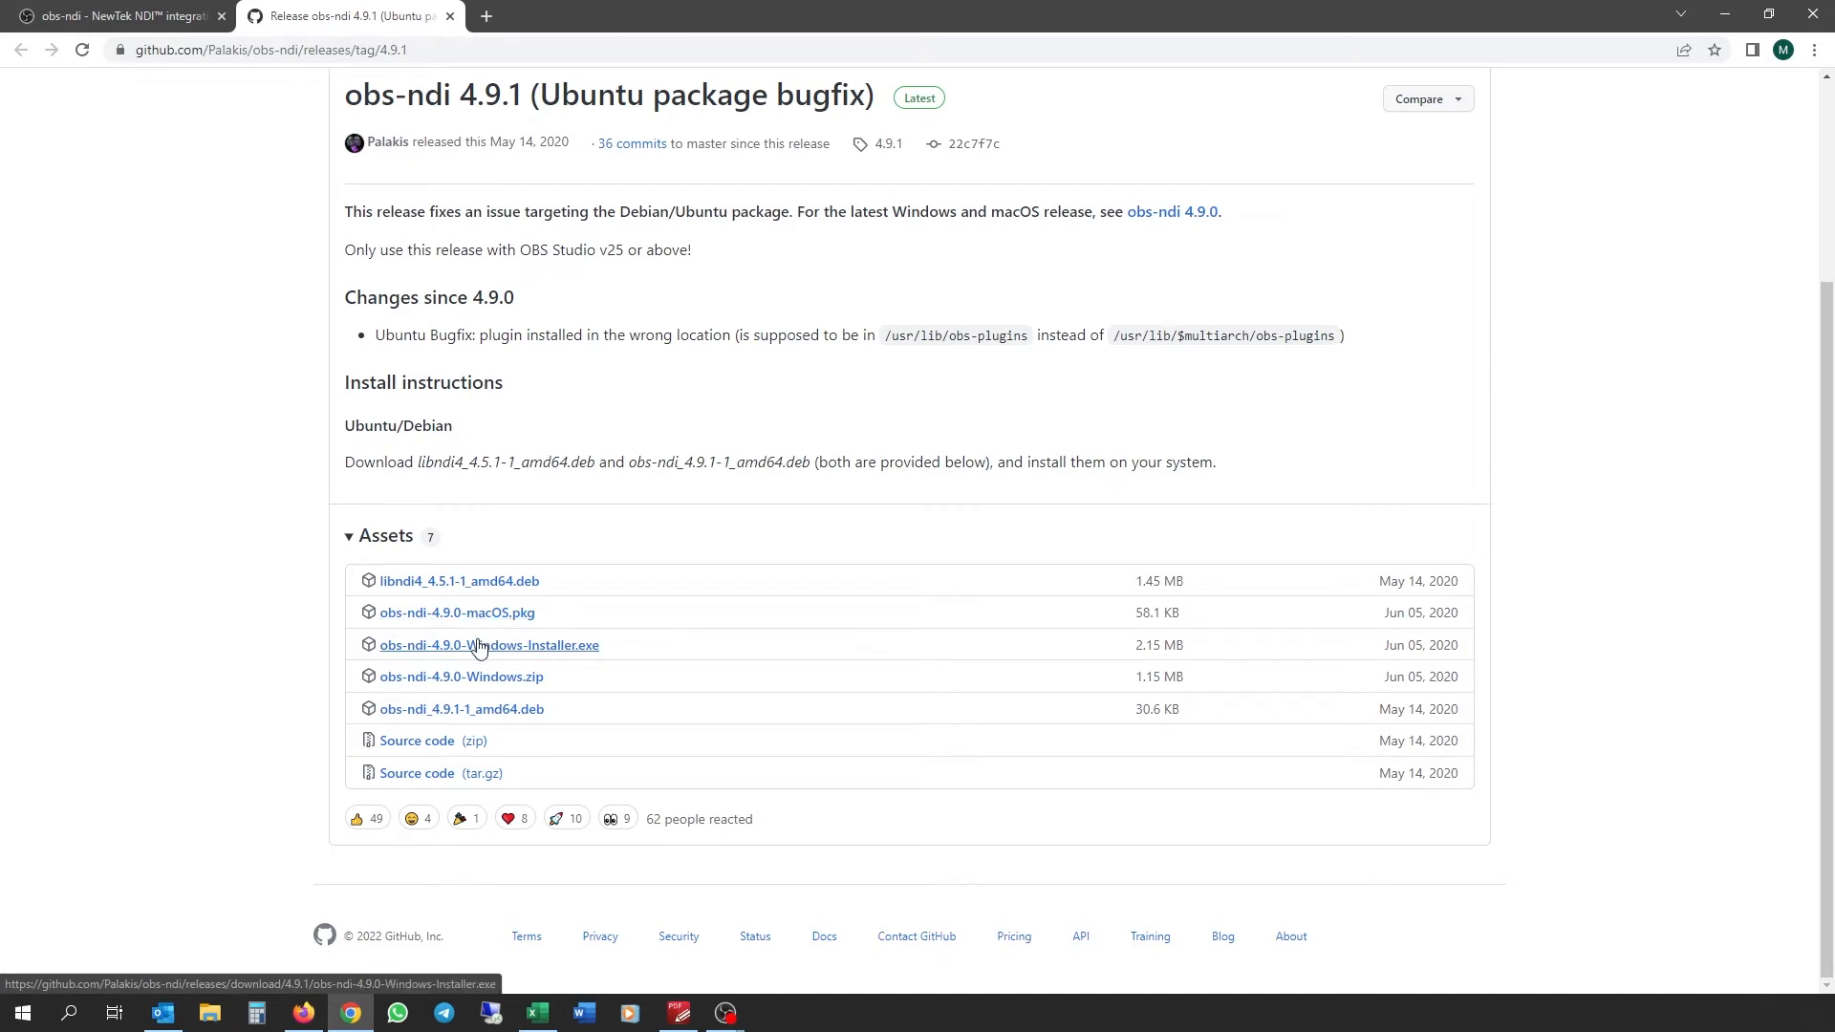
Step: Download obs-ndi-4.9.0-Windows-Installer.exe, then return to the obs-ndi resource page and open a fresh tab
click(493, 650)
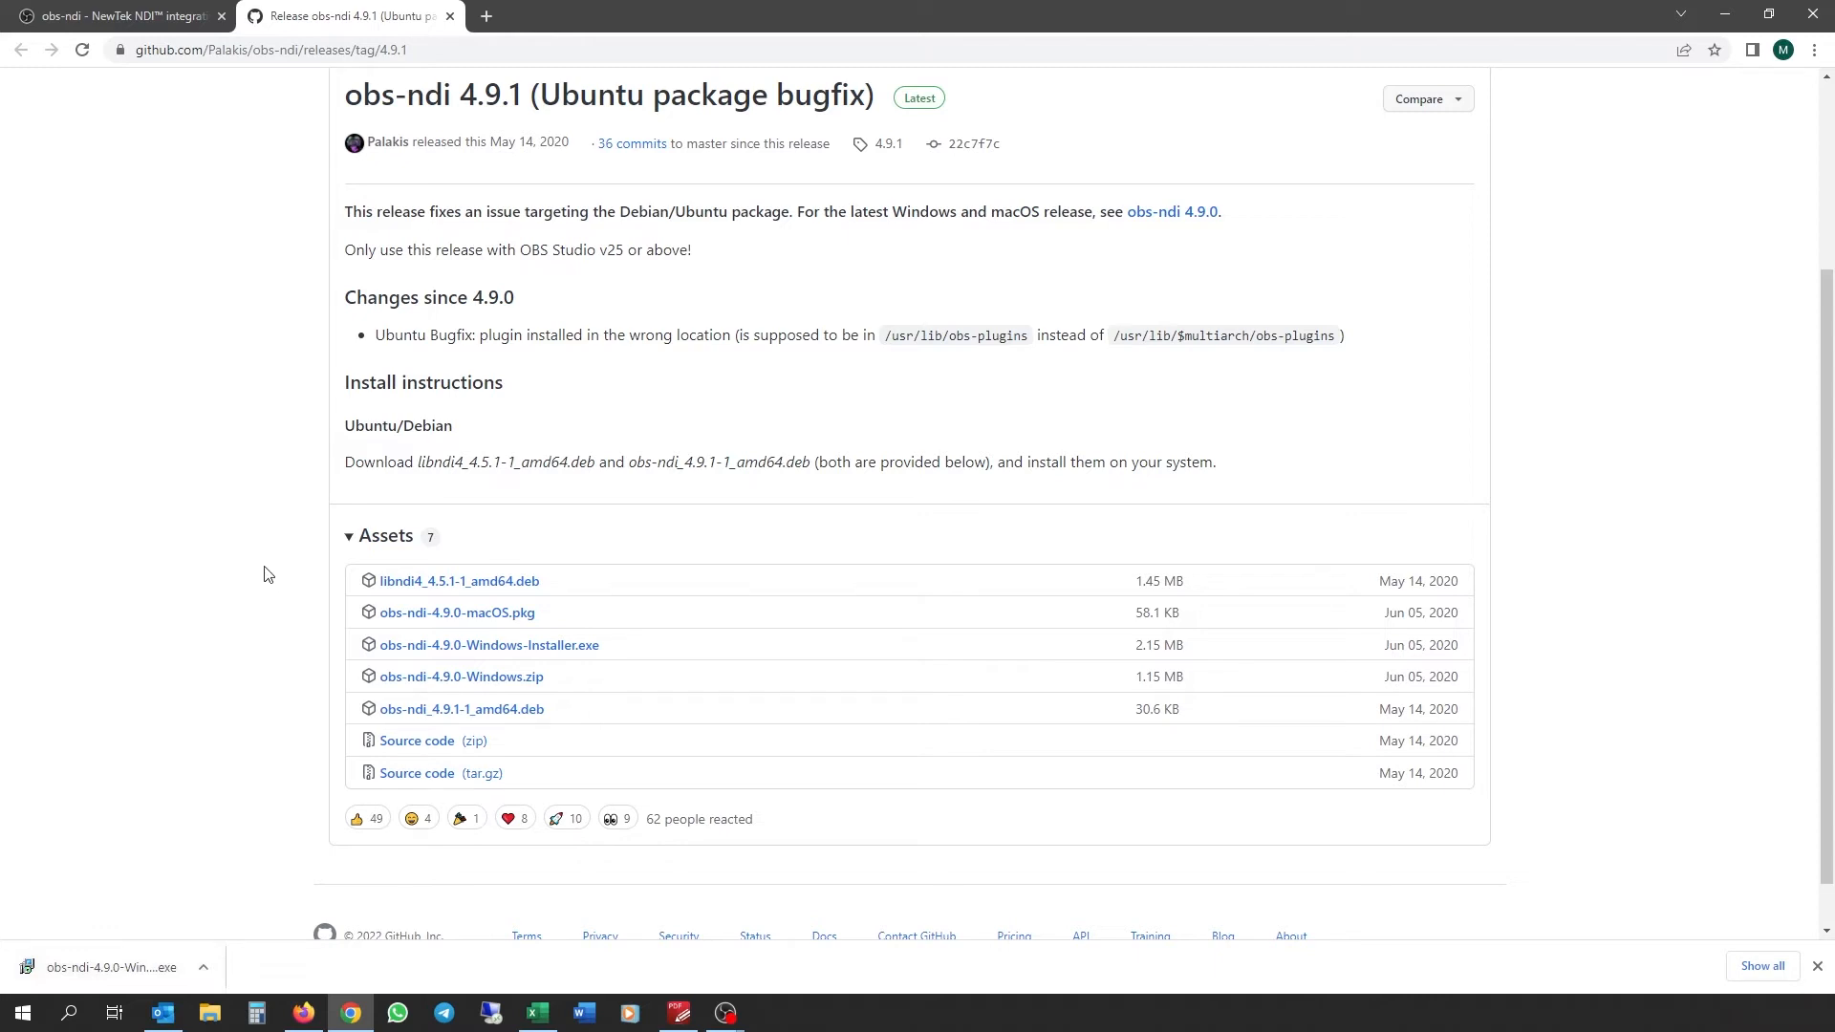
click(91, 21)
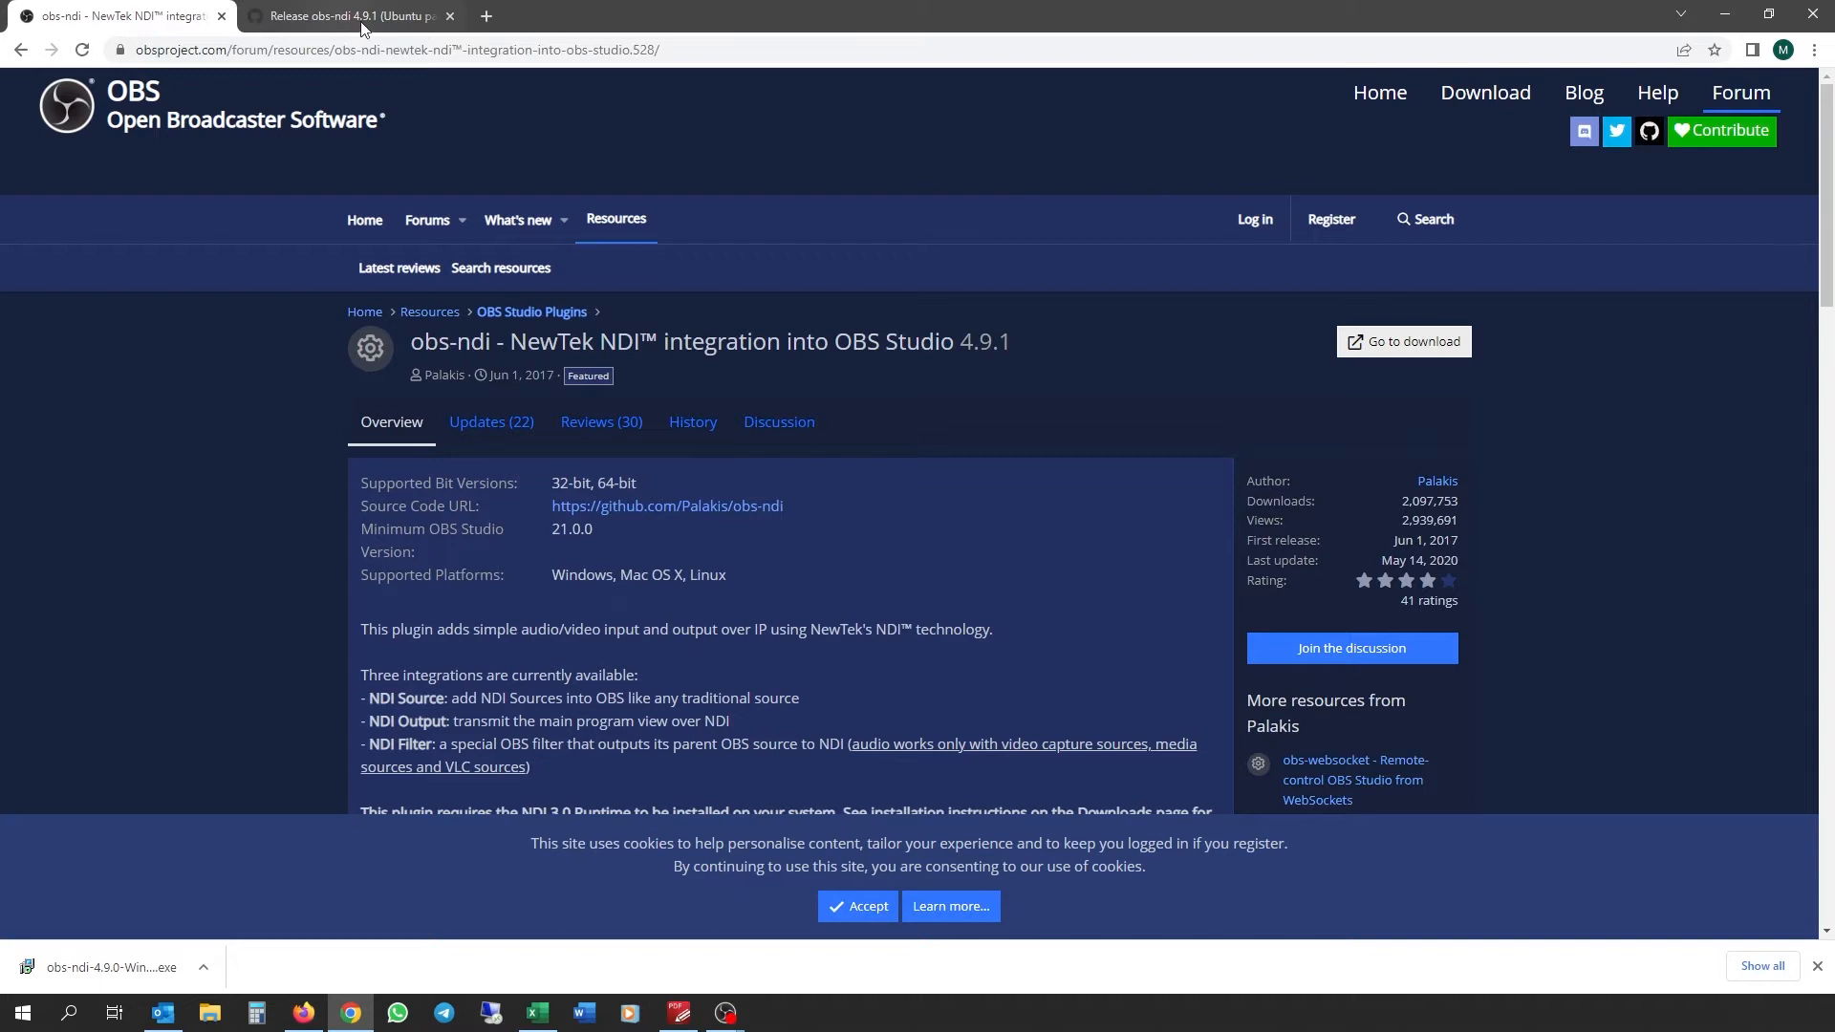
click(487, 15)
Step: Close the plugin tabs and load the camera login page at 192.168.5.163
click(450, 16)
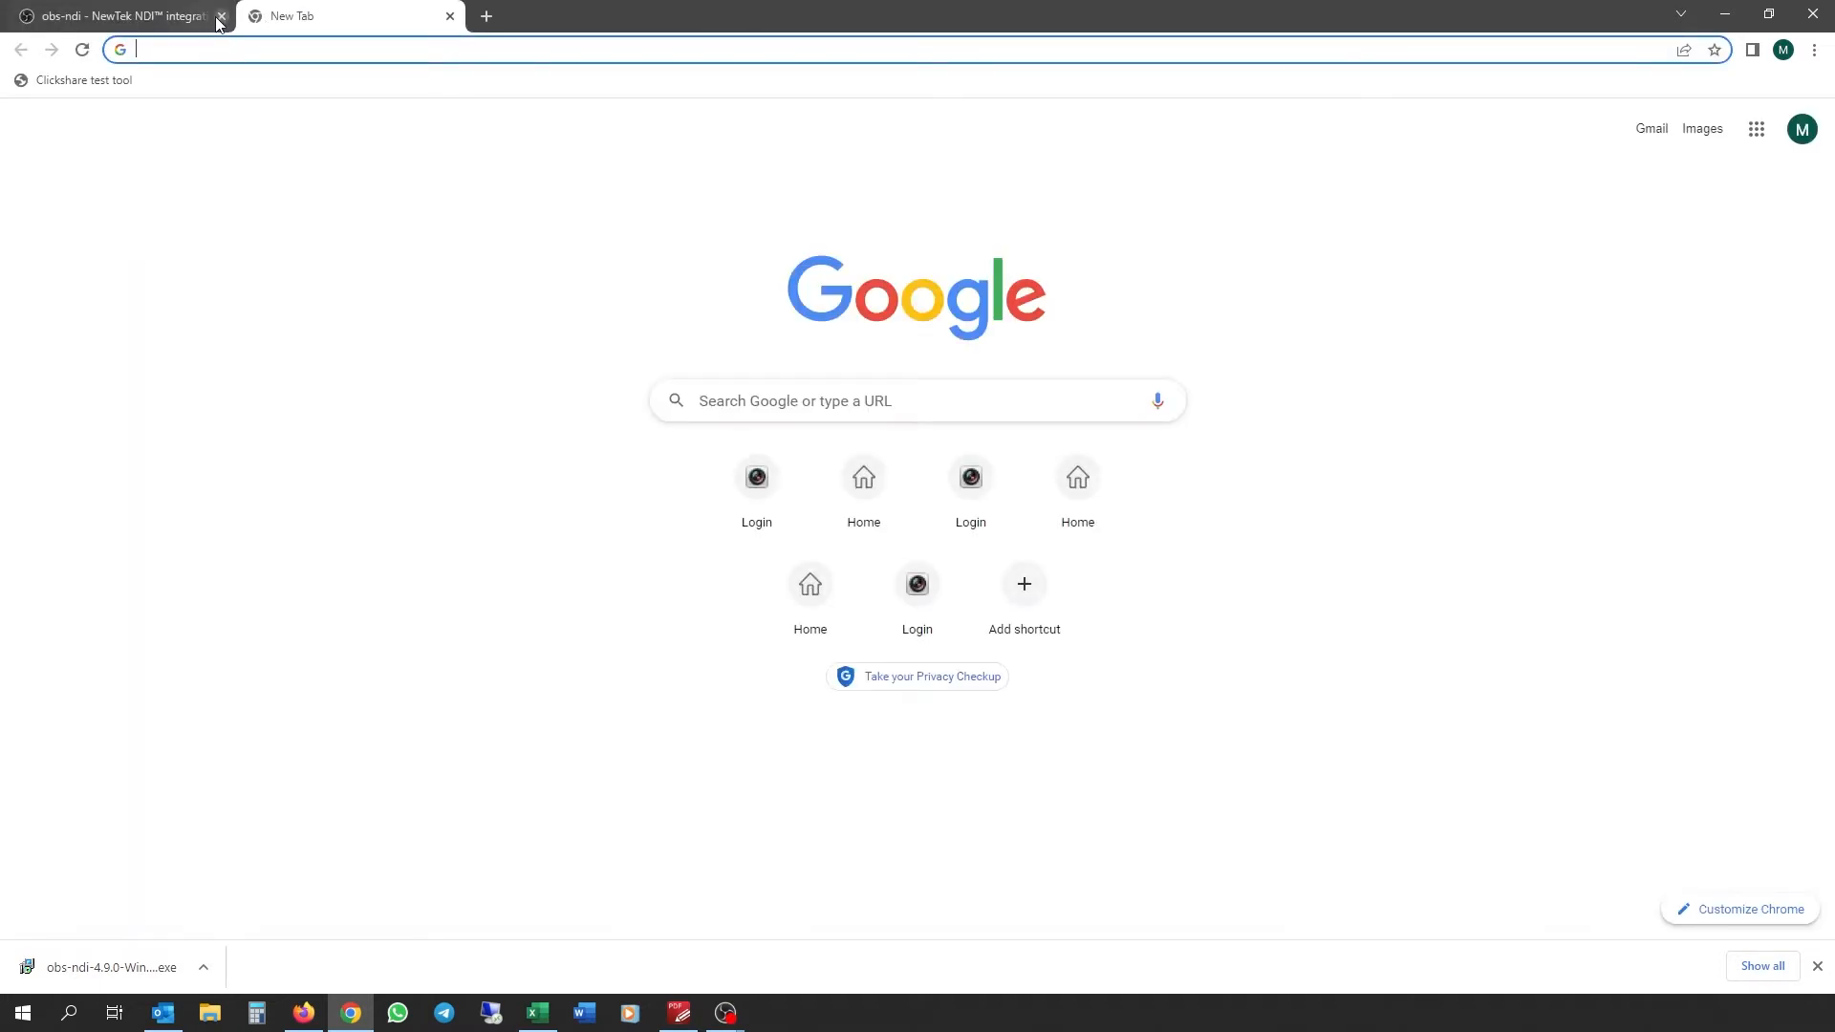
click(221, 15)
click(351, 51)
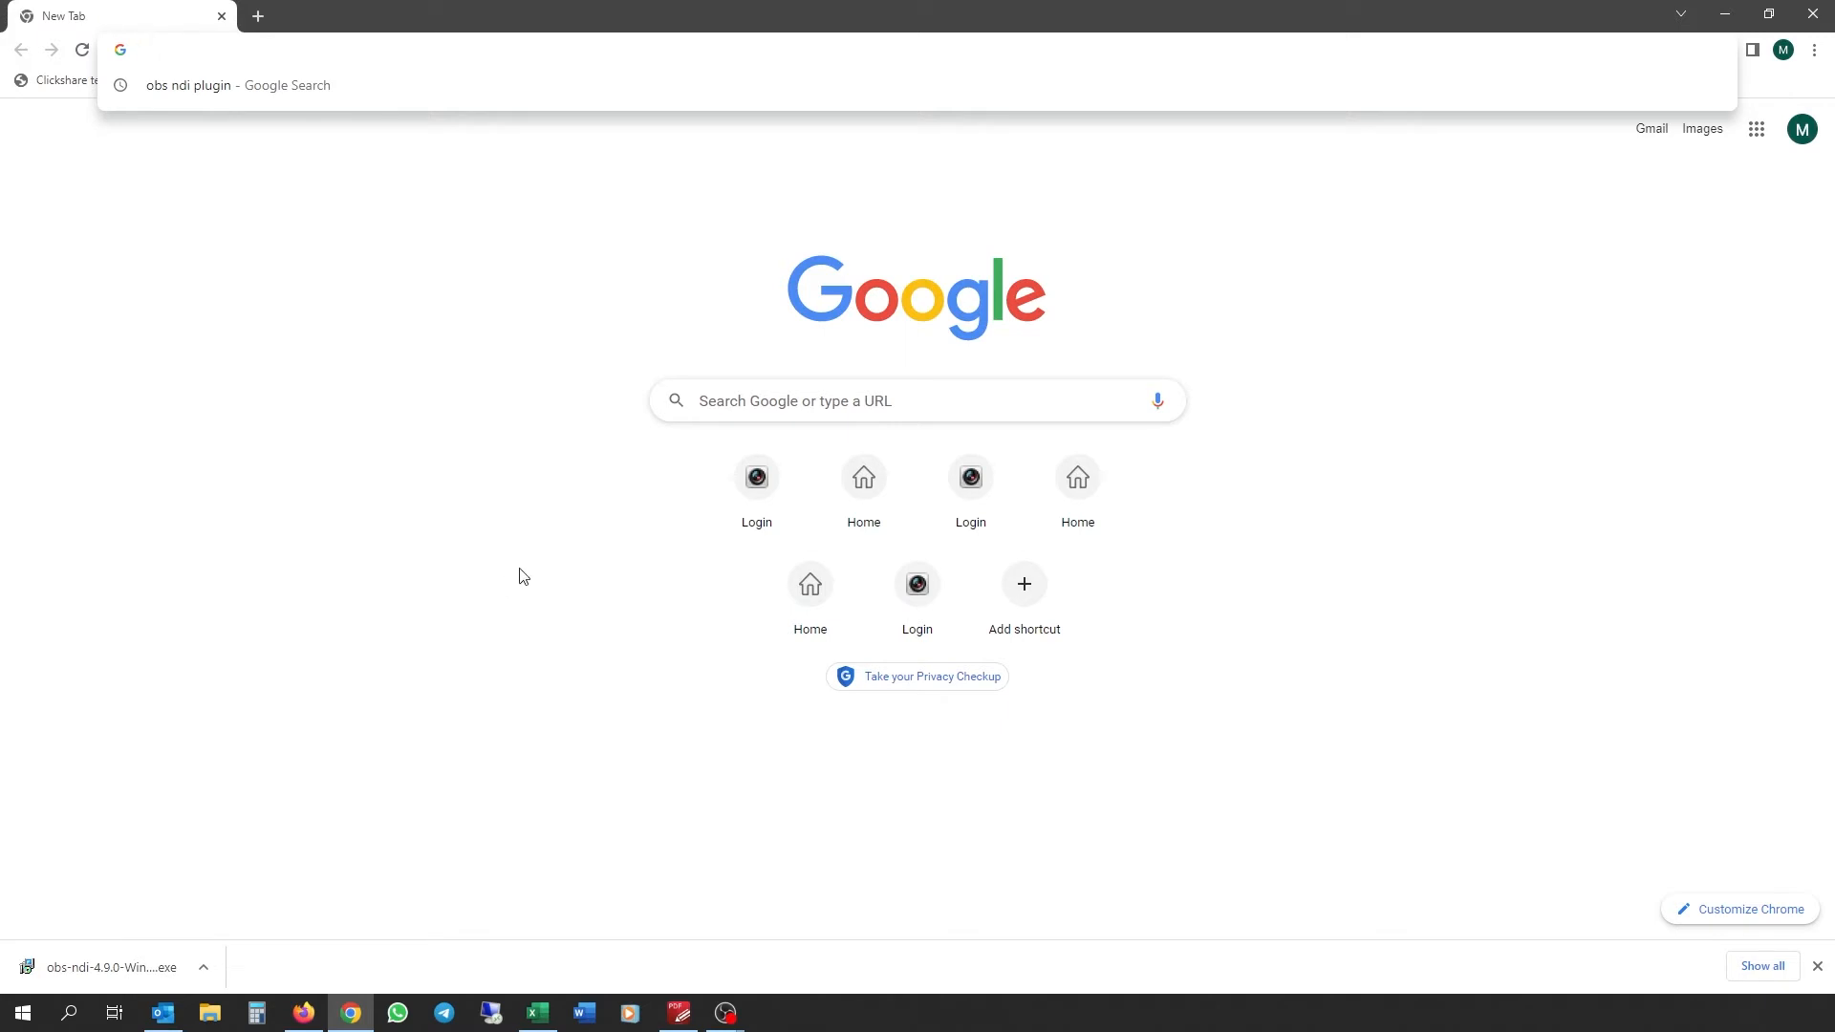
click(764, 489)
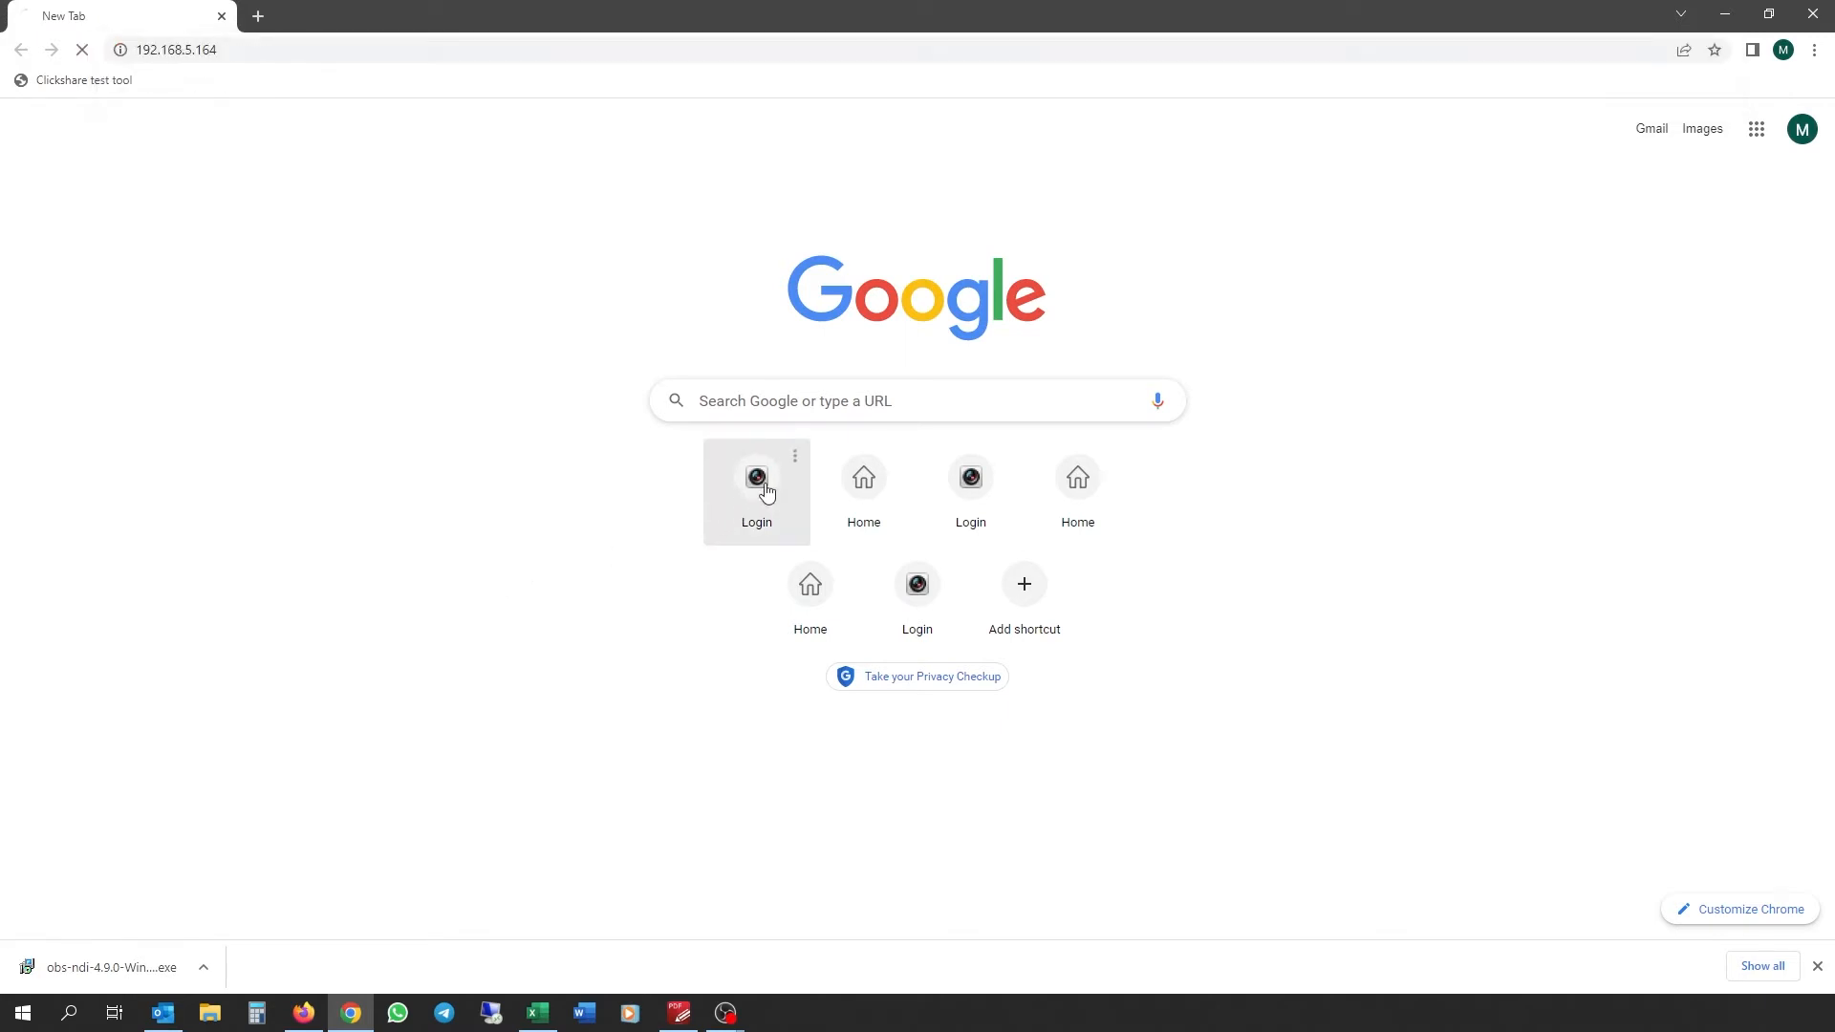
click(253, 49)
click(253, 49)
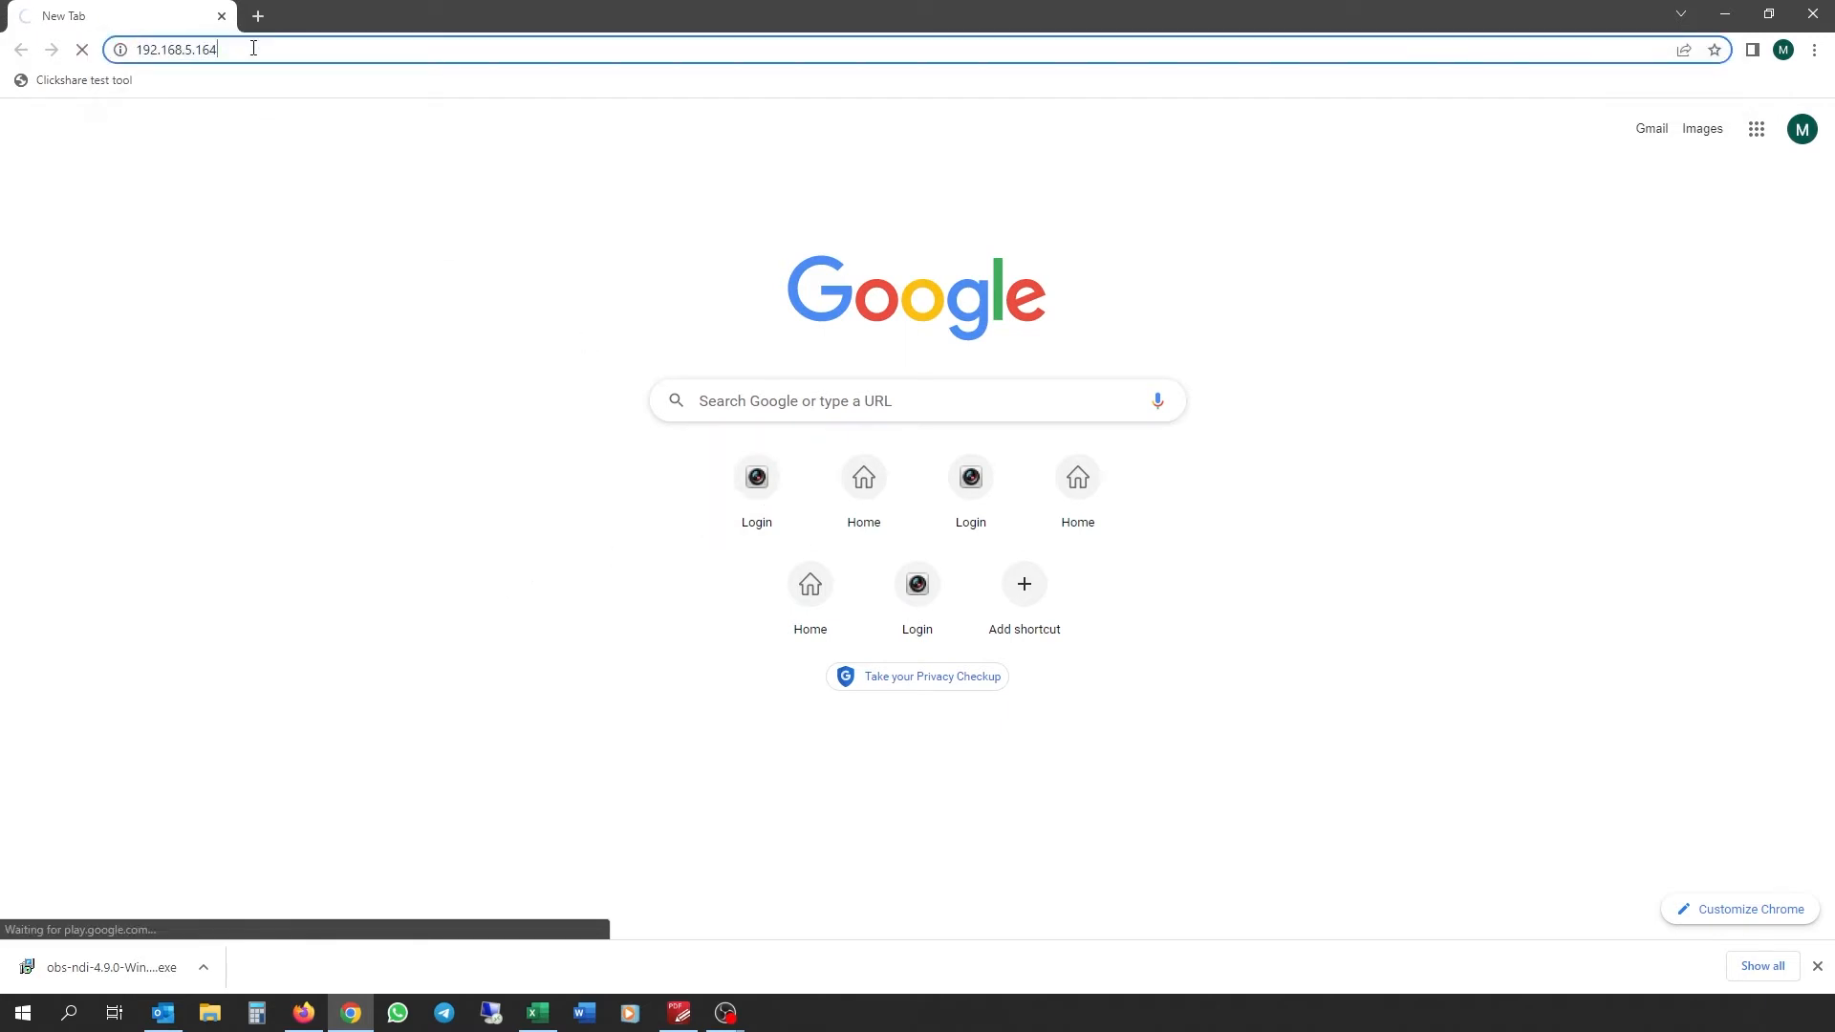
key(BackSpace)
text(3)
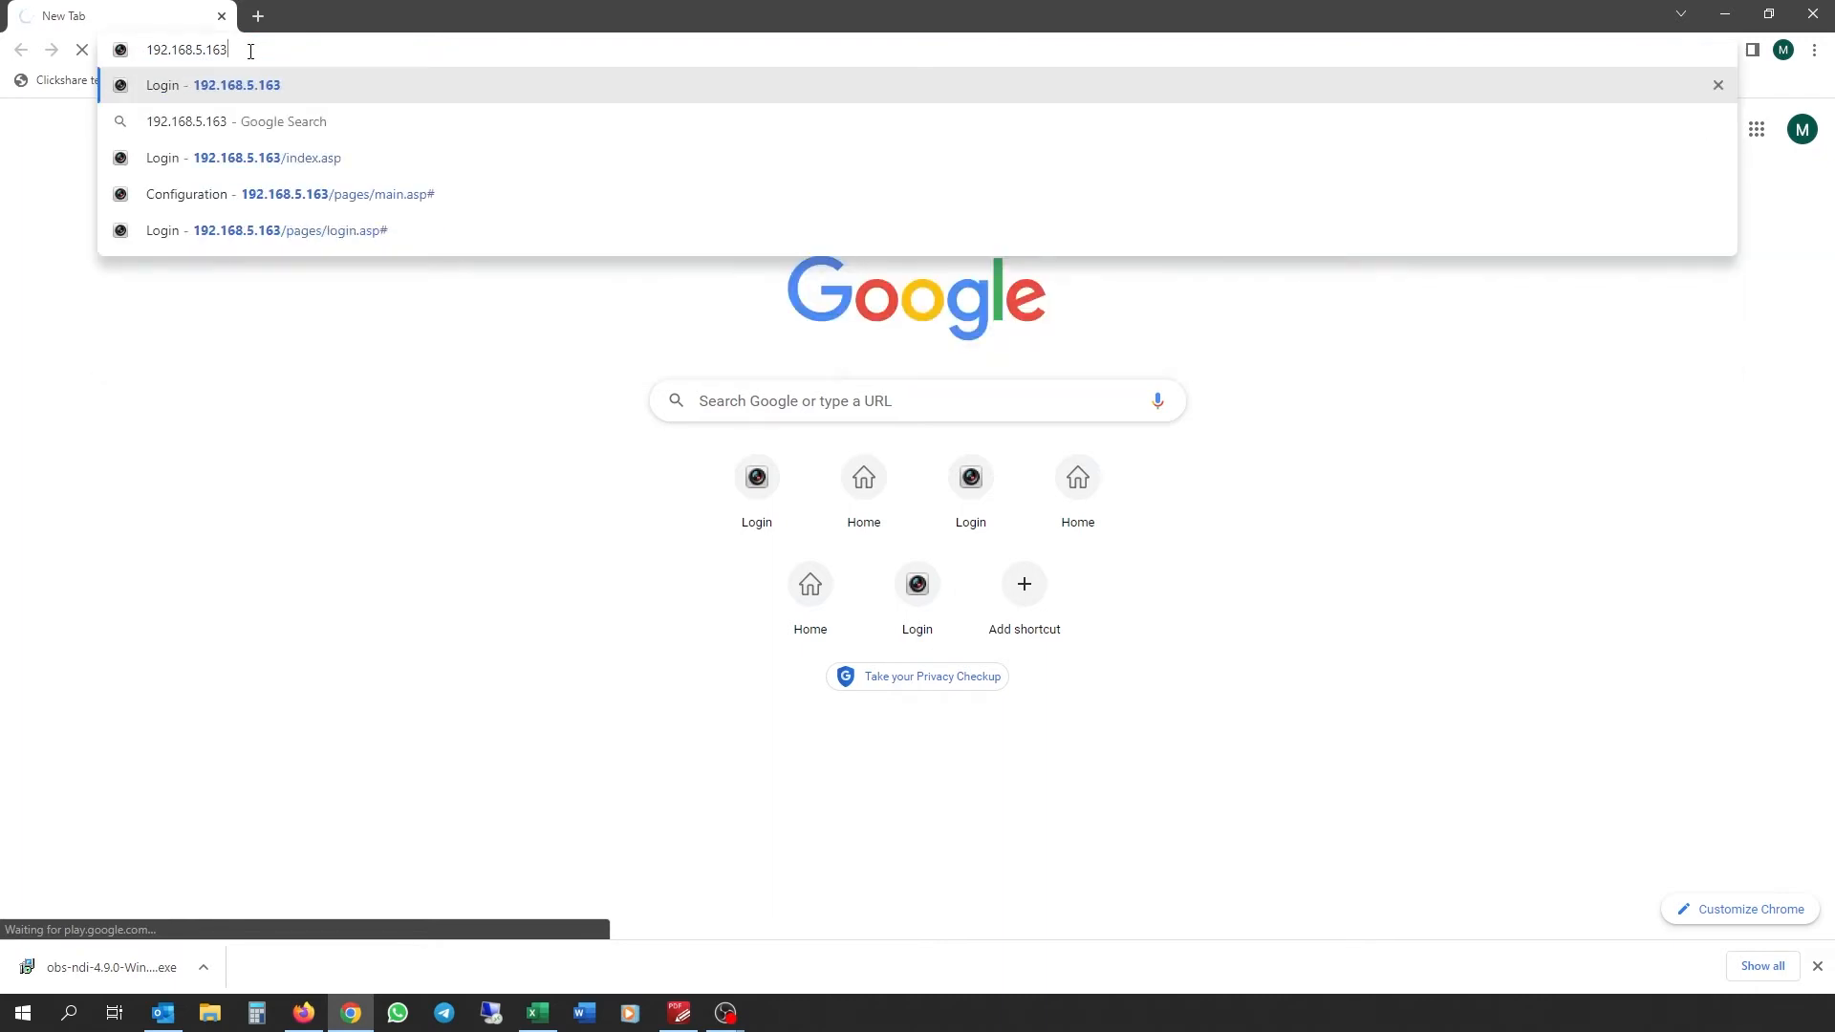
key(Return)
Step: Enter the camera's username in the login form
click(1089, 451)
text(admin)
key(Tab)
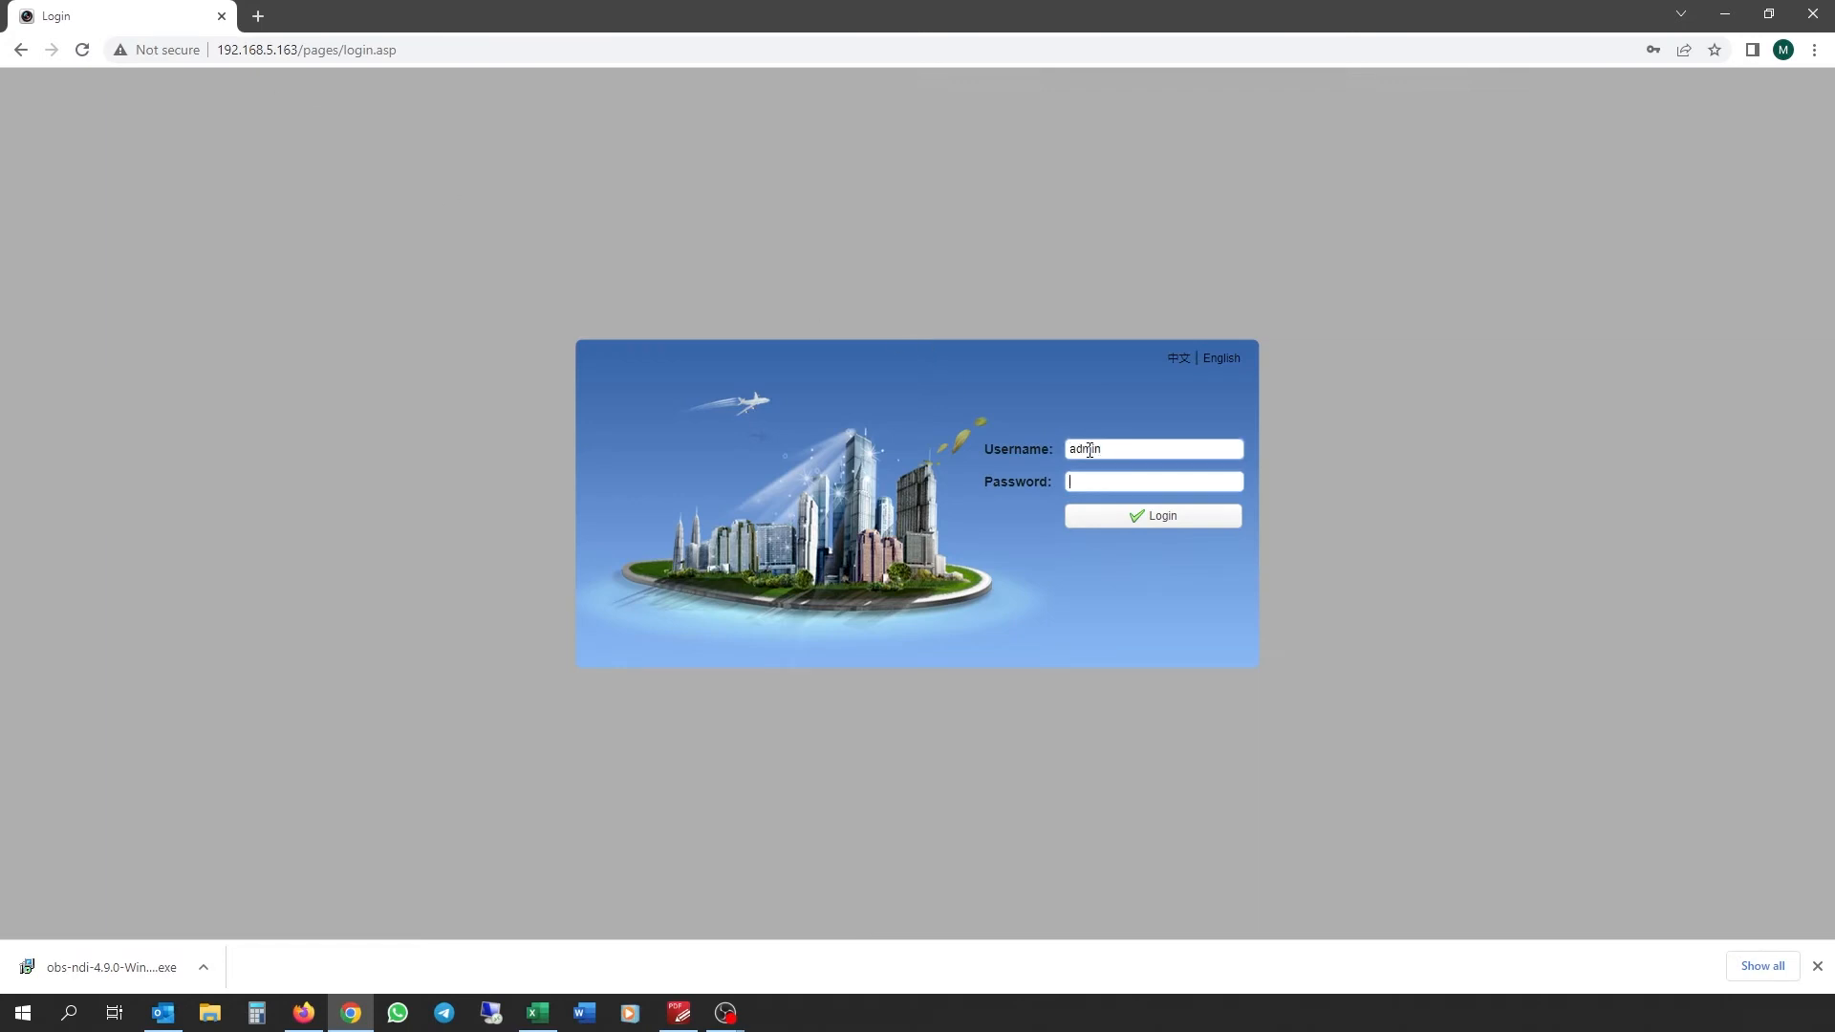
Step: Log in to the camera and open its Ethernet network settings
key(Return)
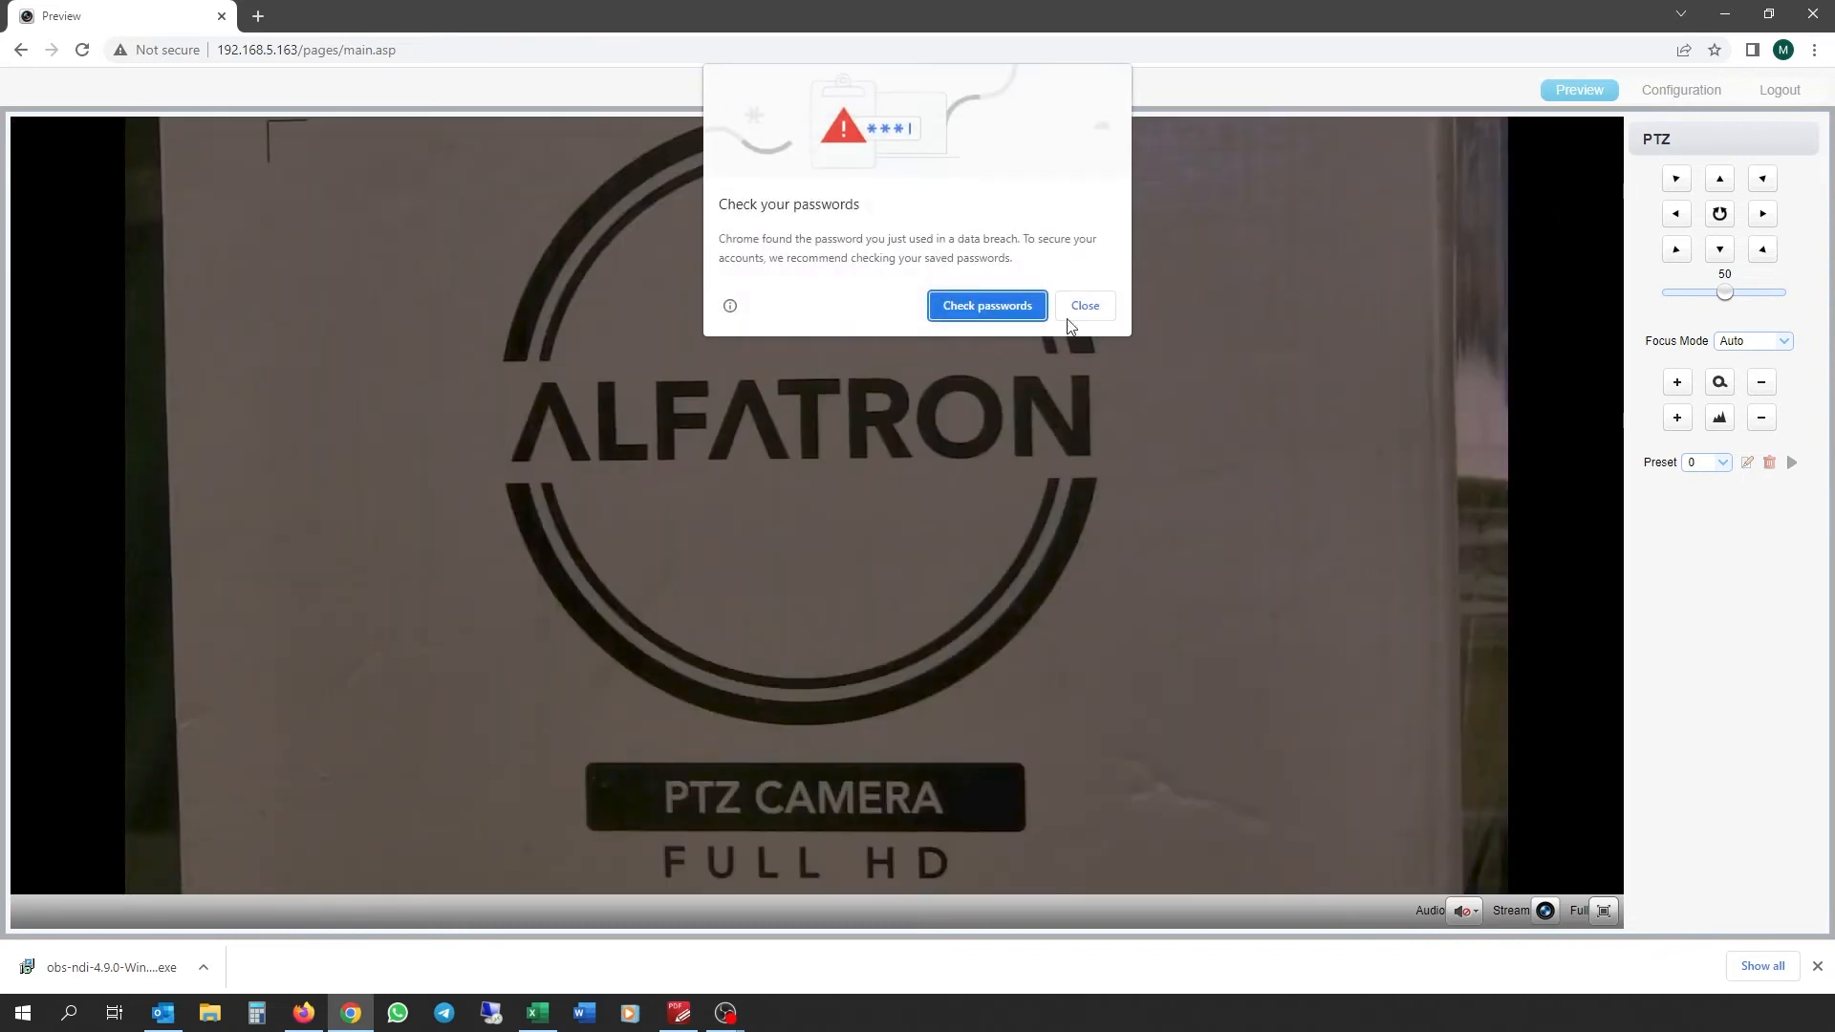
click(1085, 306)
click(1681, 90)
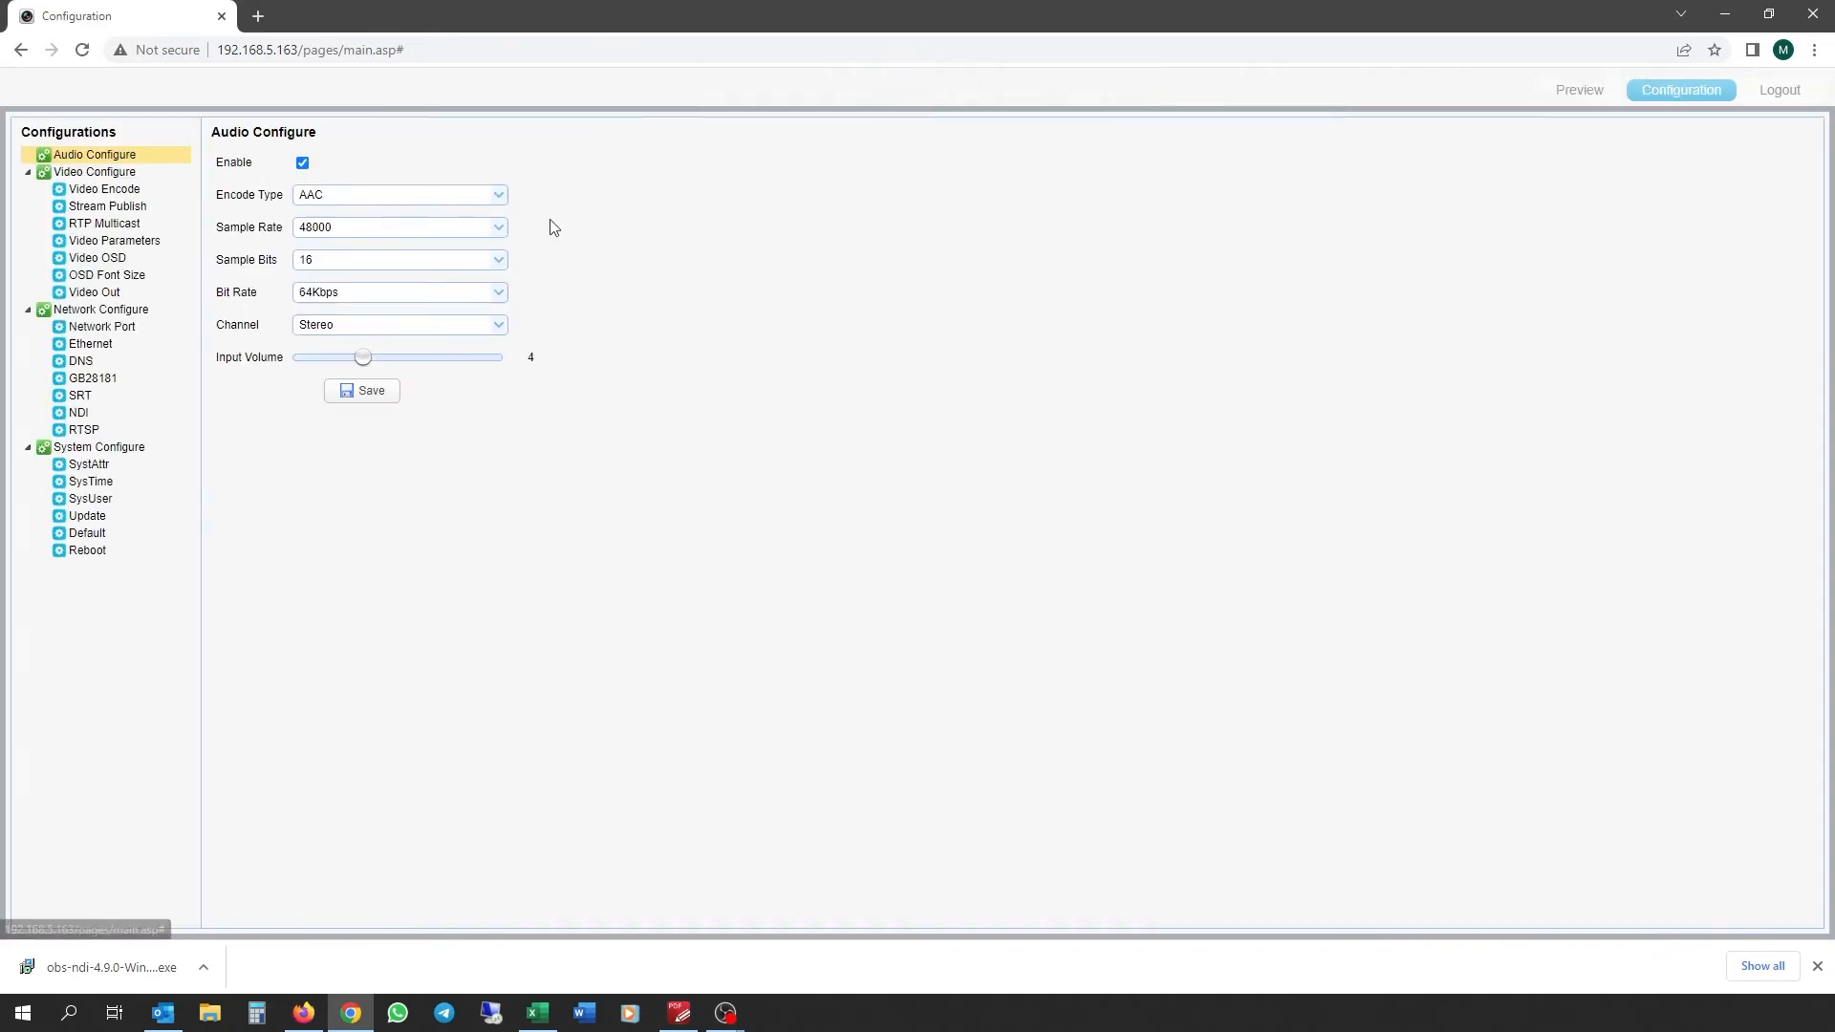
click(99, 348)
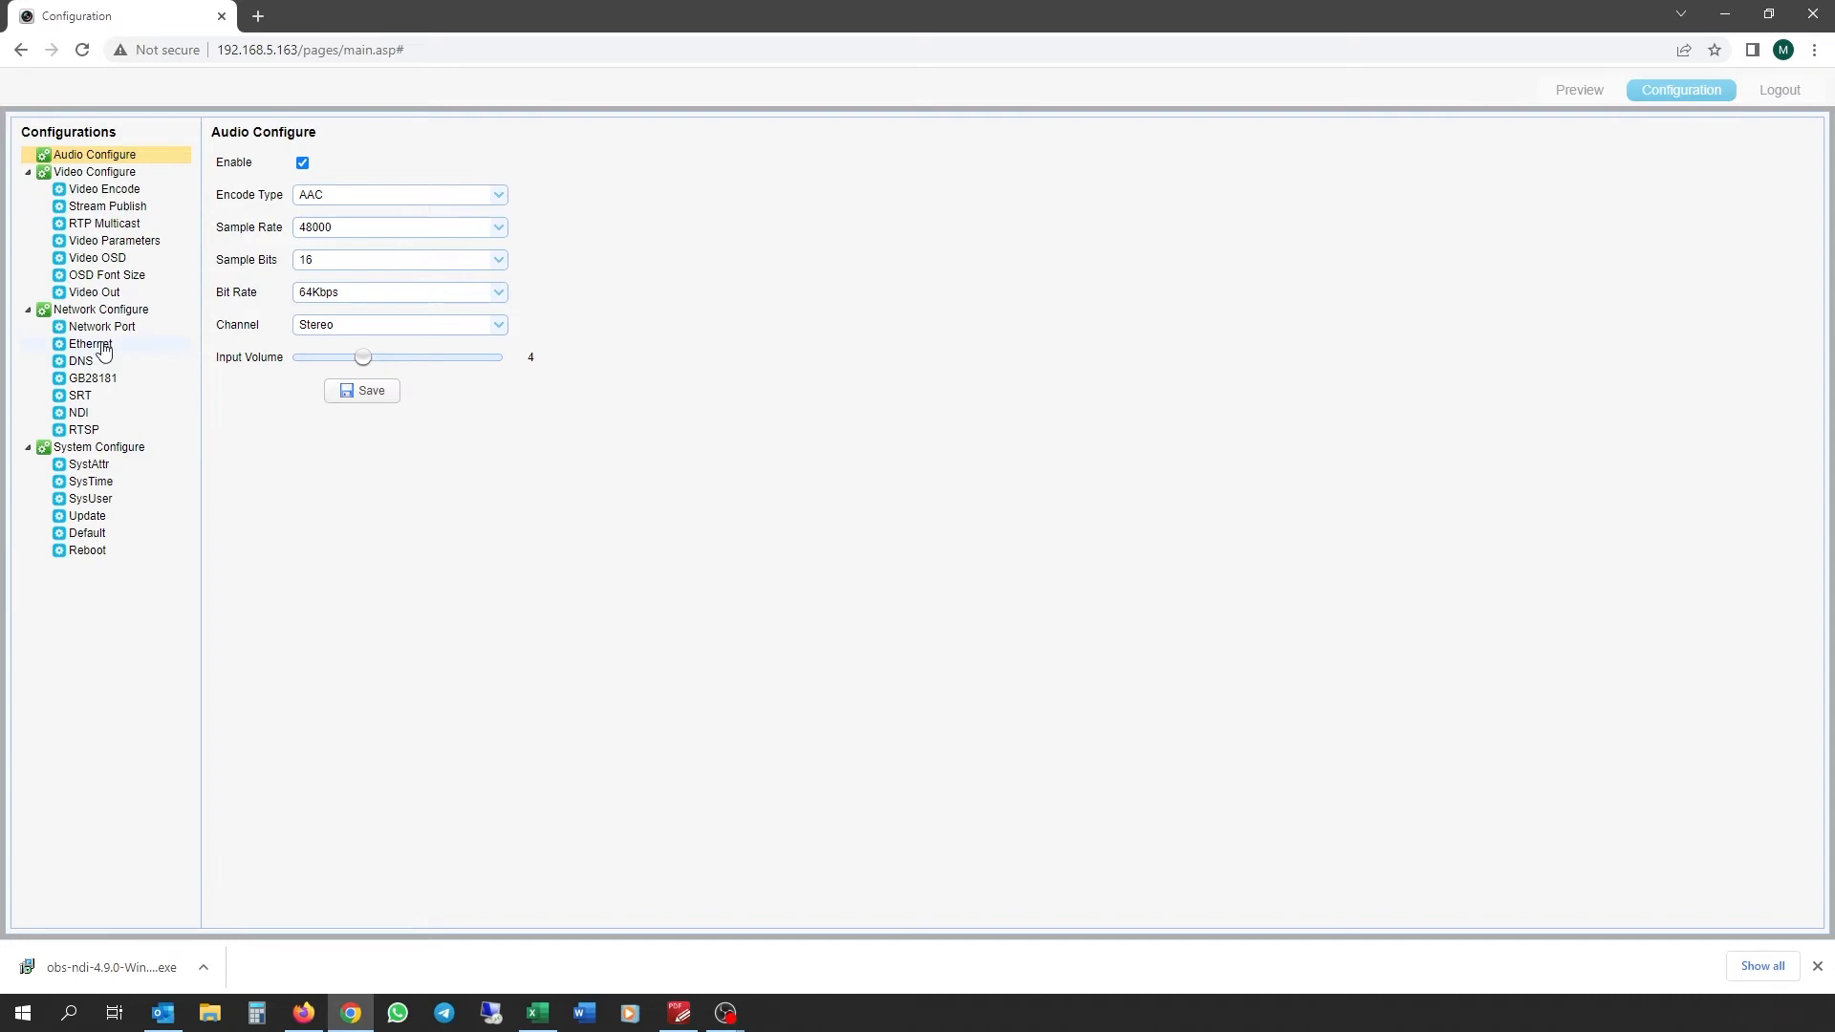
Step: Highlight the Default Gateway value, then open the DNS settings
drag(390, 255, 283, 261)
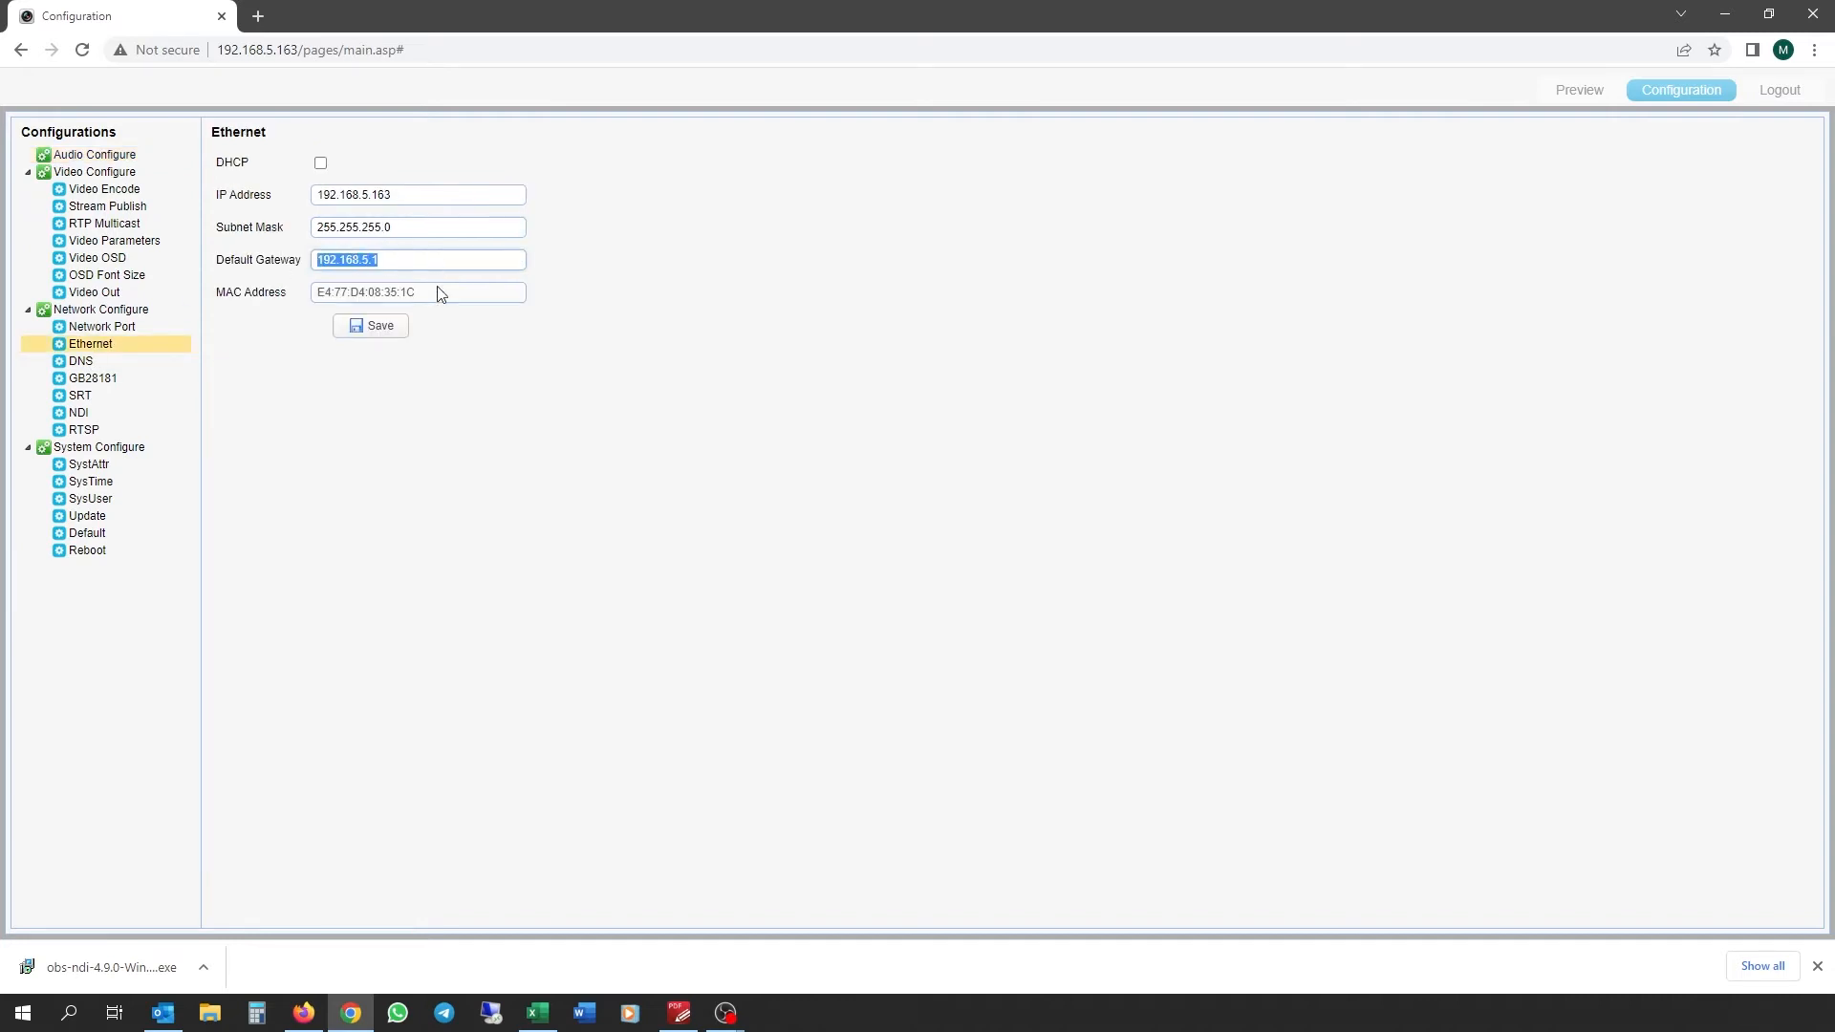
click(400, 261)
drag(395, 261, 276, 253)
click(90, 361)
Step: Select the DNS servers 8.8.8.8 and 4.4.2.2, then go to the NDI settings page
click(419, 162)
click(413, 200)
click(413, 164)
click(420, 195)
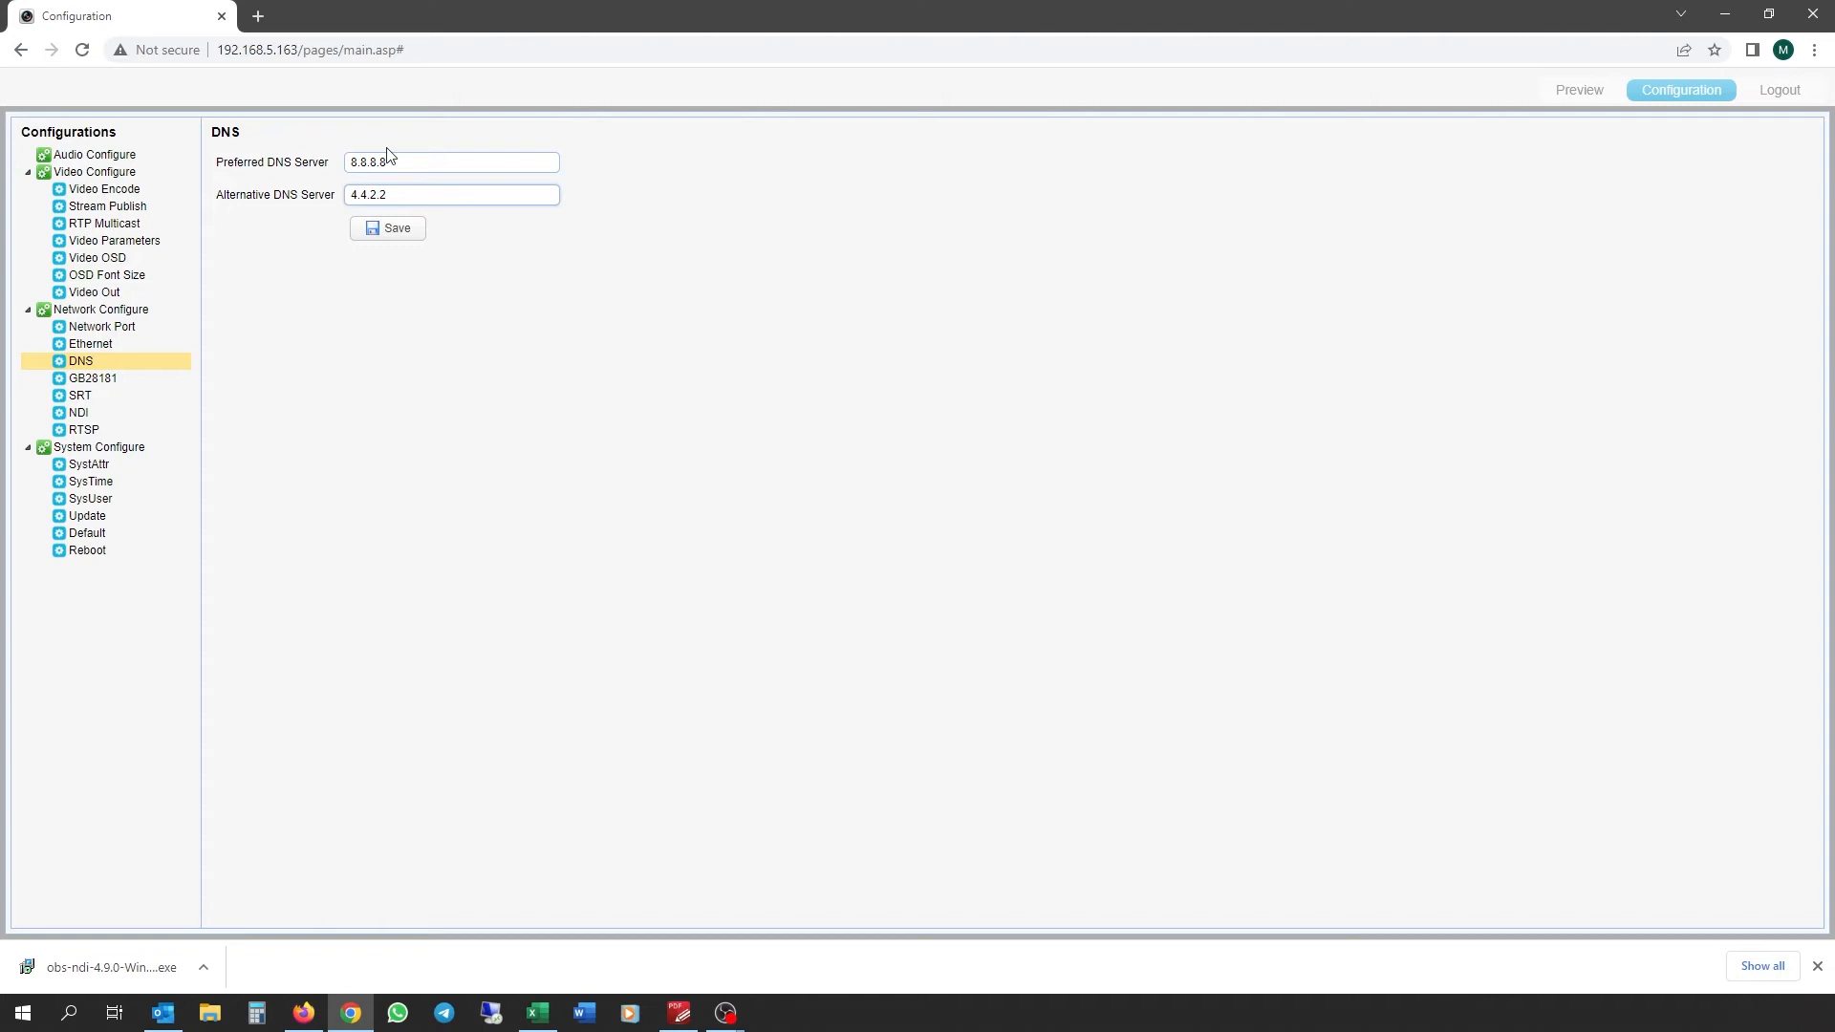
double_click(392, 160)
drag(409, 191, 303, 204)
click(83, 421)
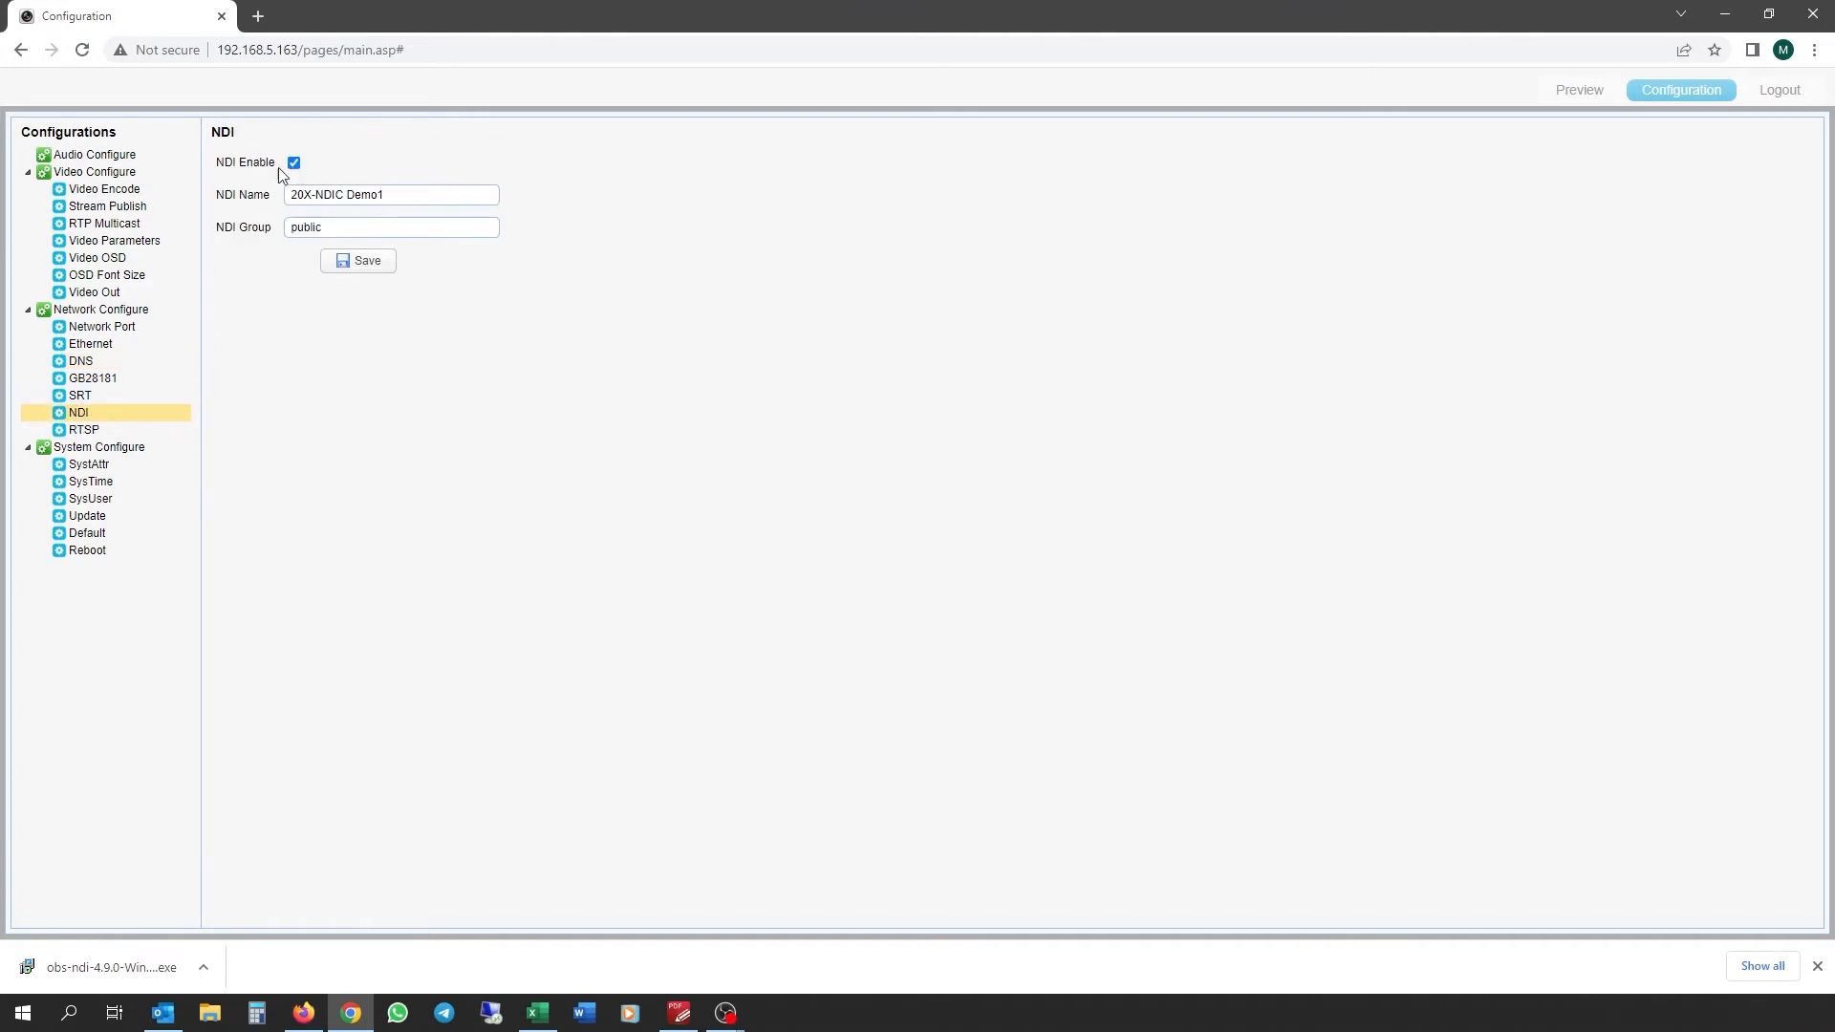
Step: Select the NDI Name '20X-NDIC Demo1', then open the Video Out page showing 1080P60
drag(403, 198, 221, 198)
click(288, 195)
drag(385, 195, 246, 196)
click(124, 296)
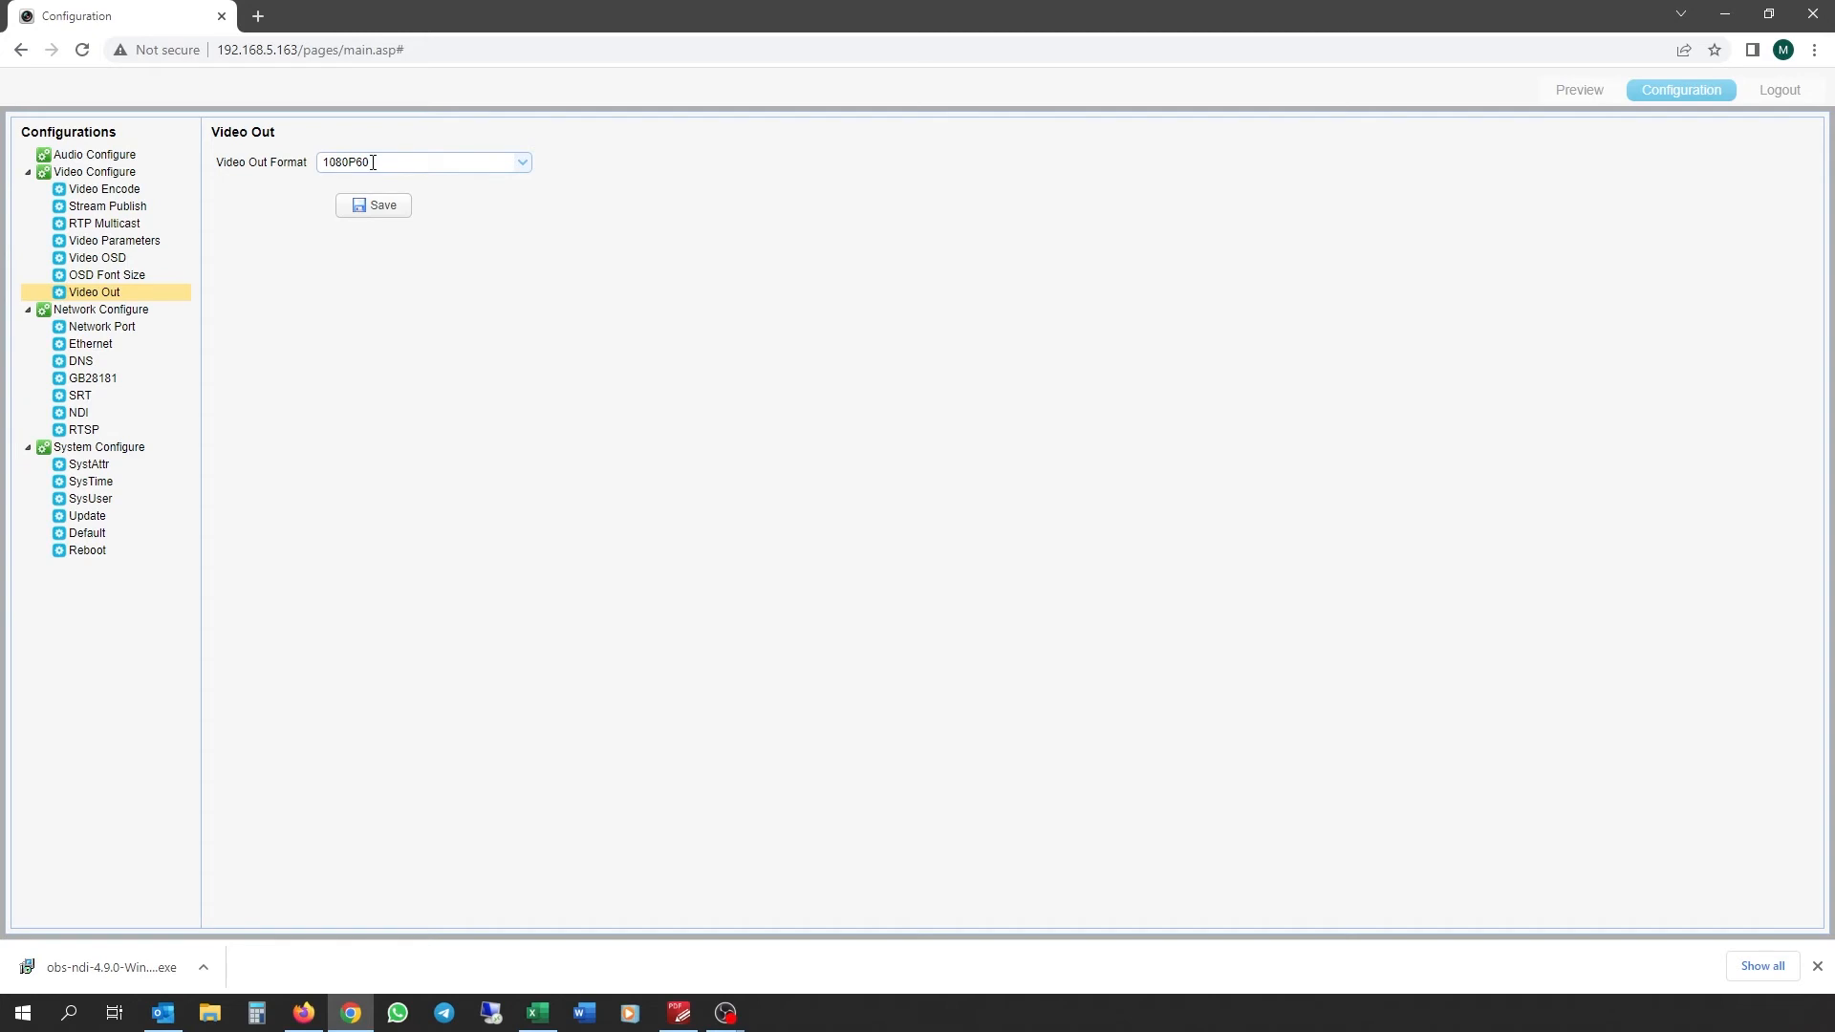
Step: Check the format list, keeping 1080P60, then view the Stream Publish, Video Encode and Reboot pages
click(522, 162)
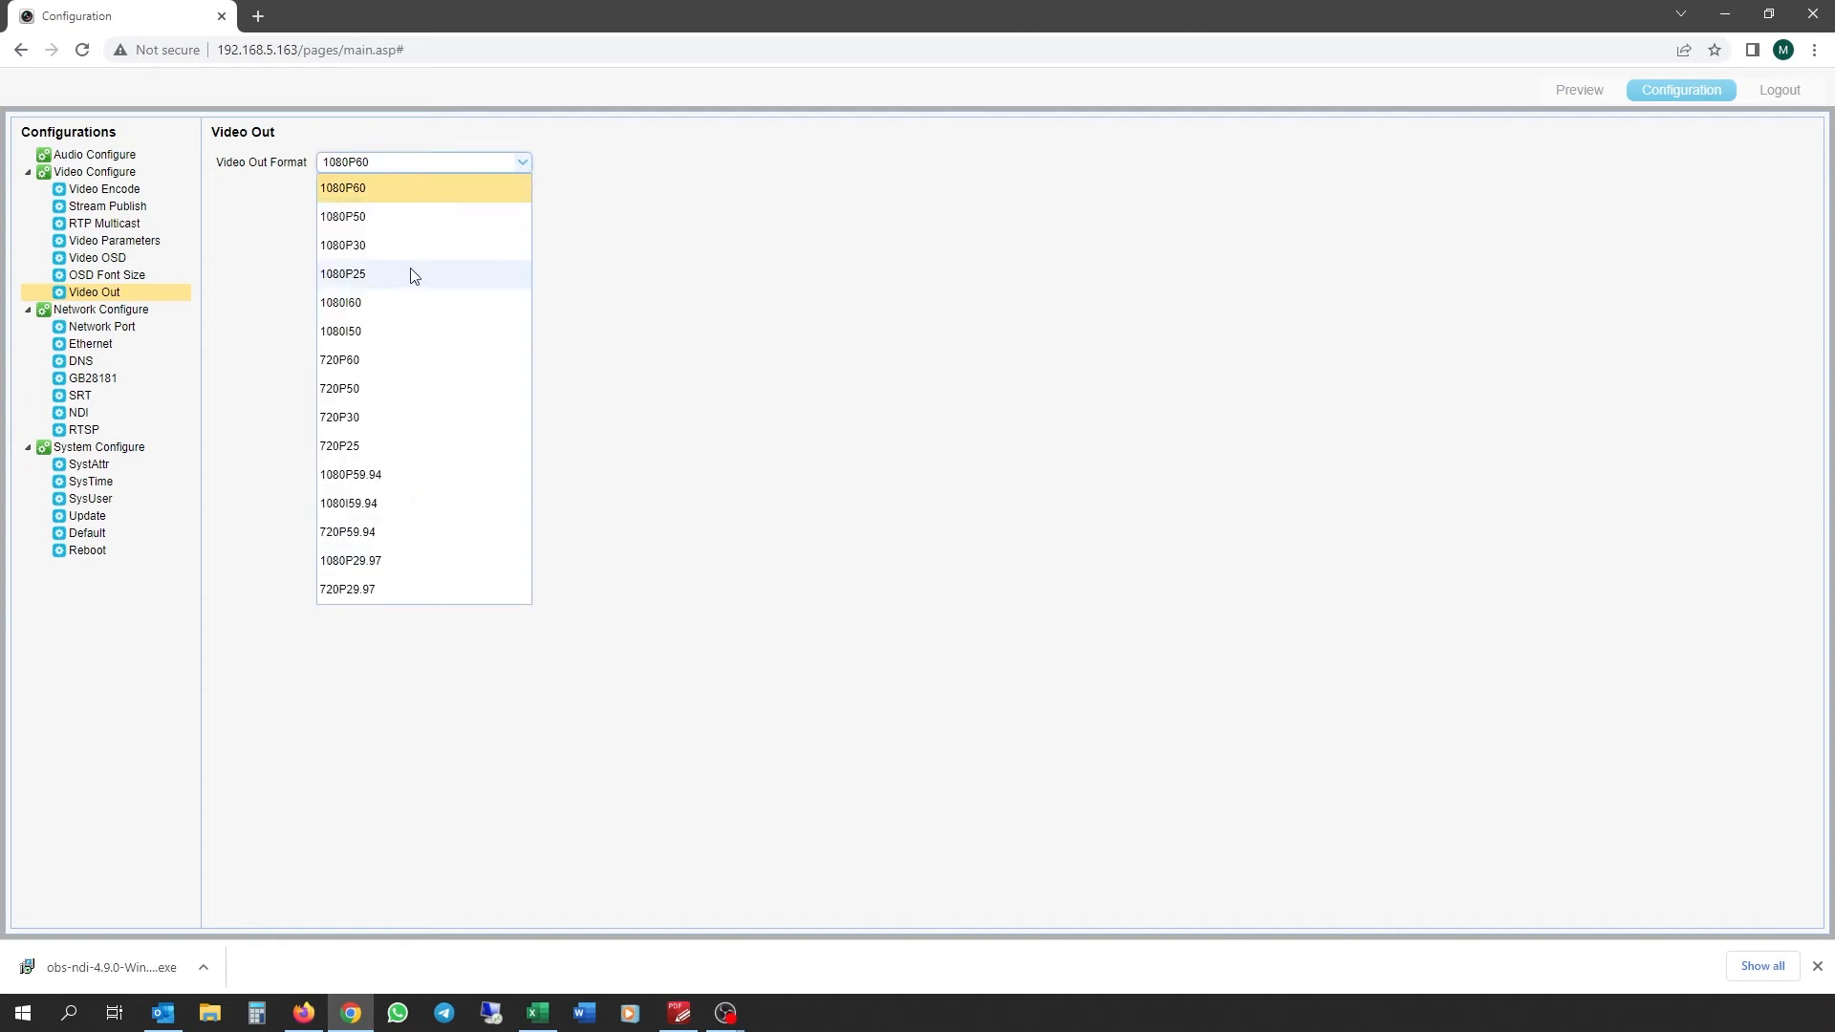
click(710, 290)
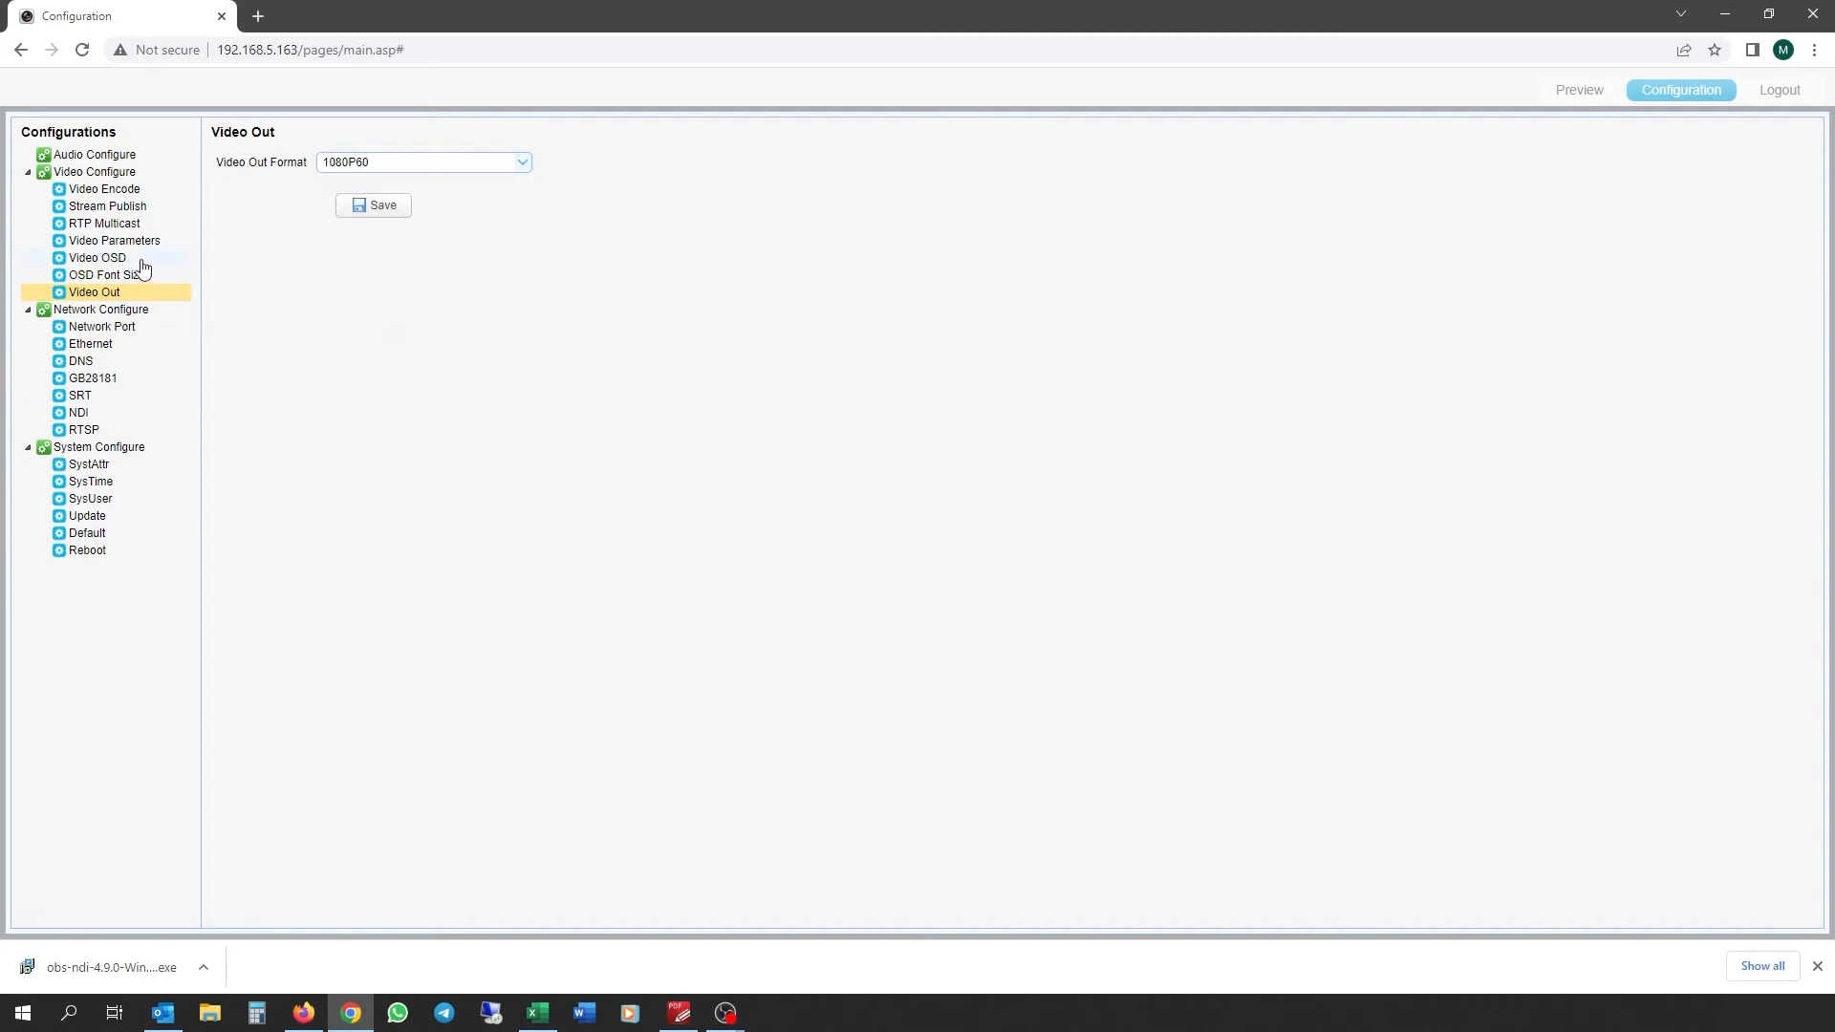
click(93, 211)
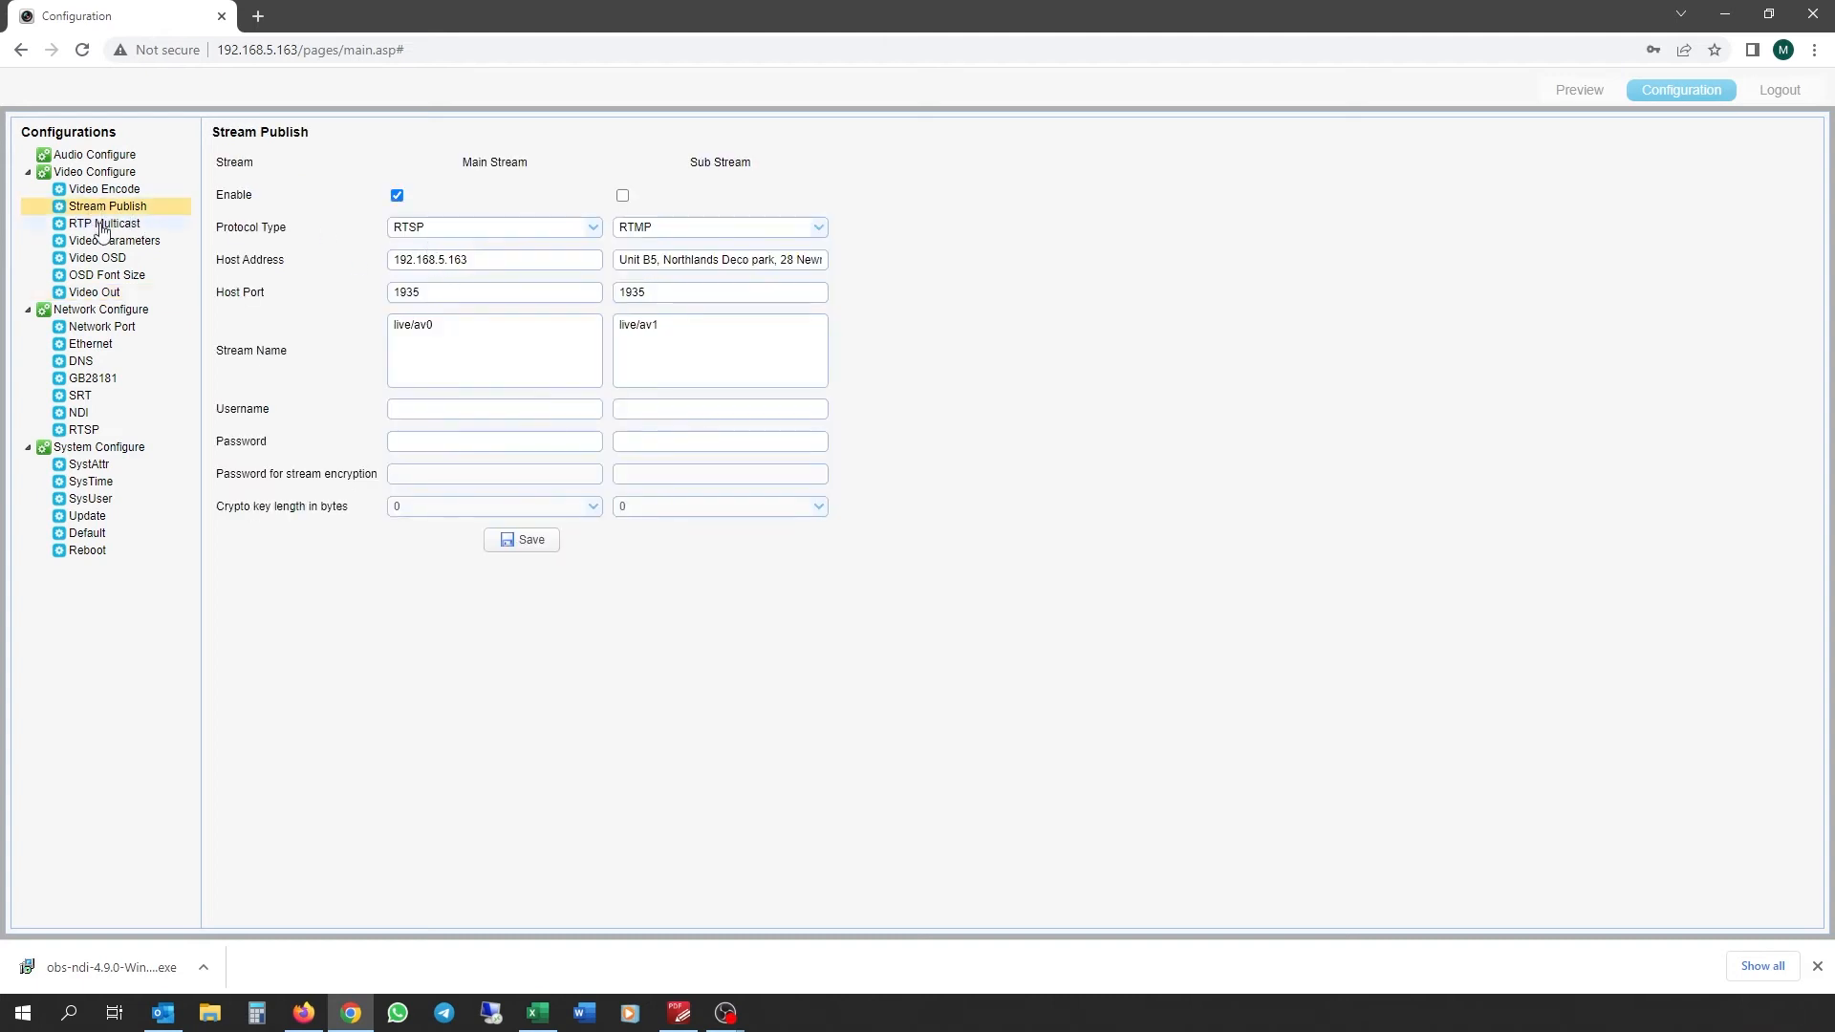
click(107, 190)
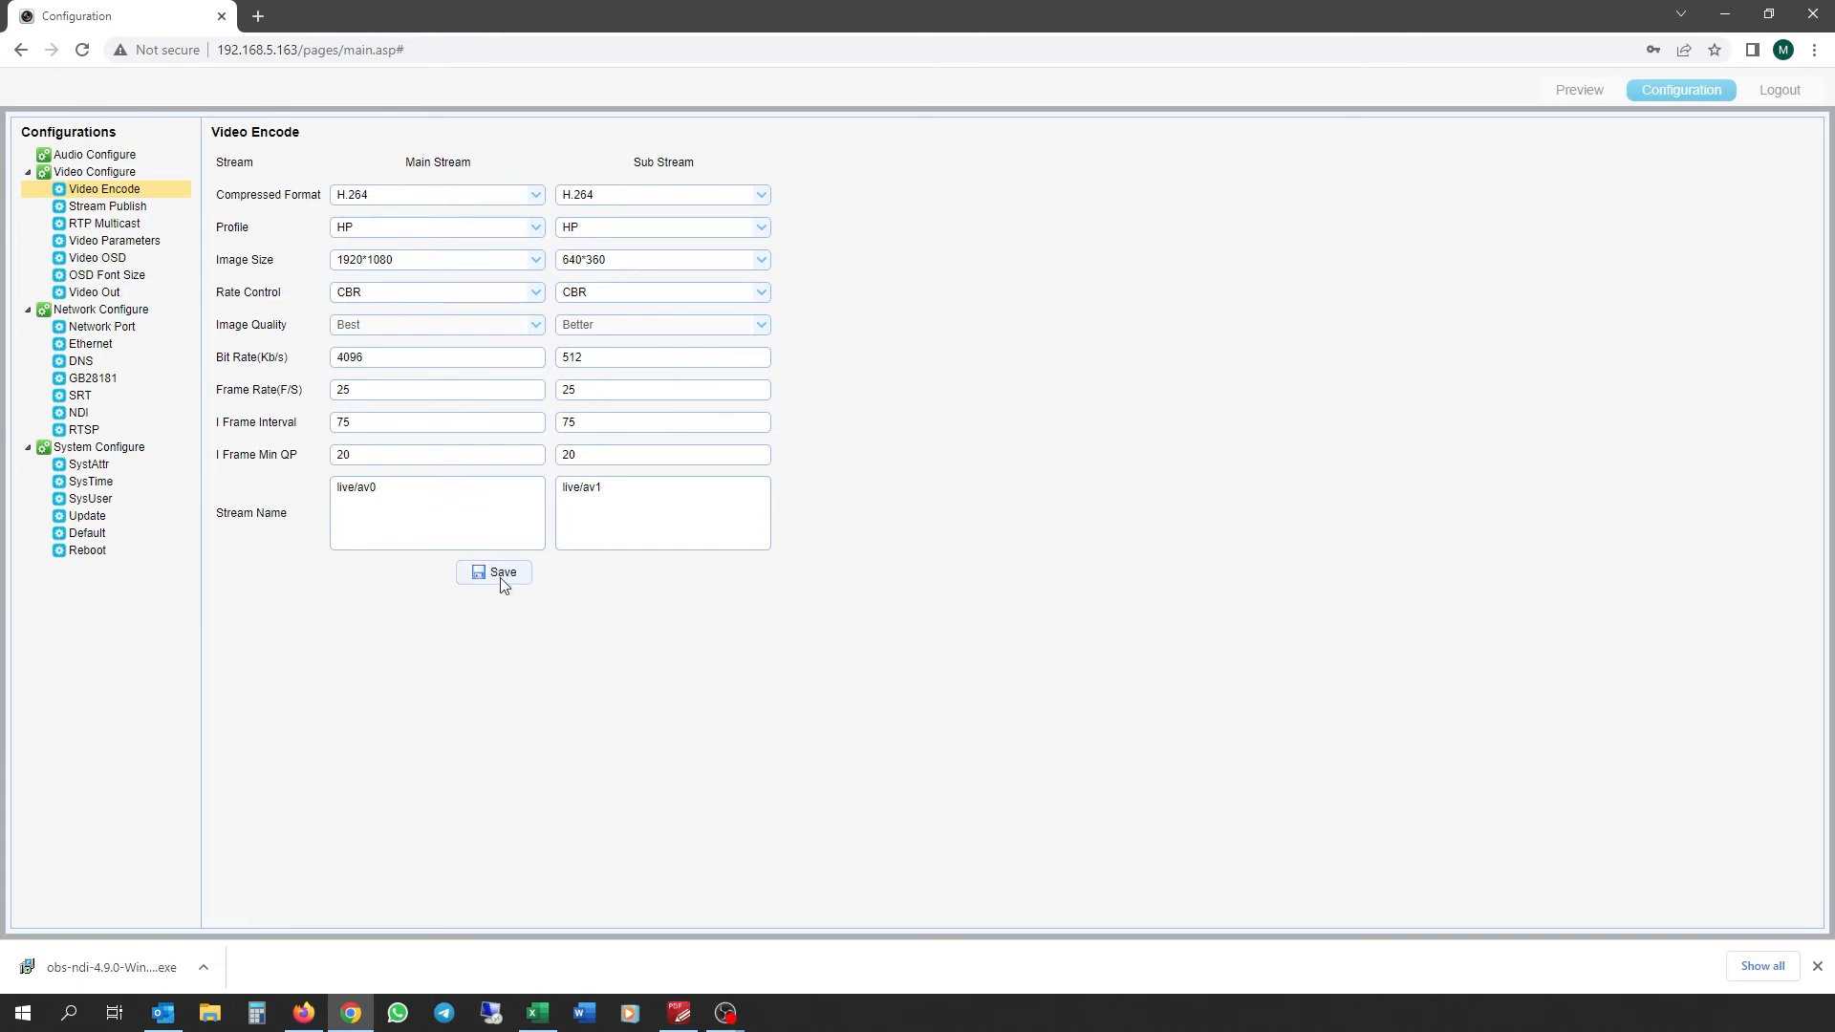
click(80, 552)
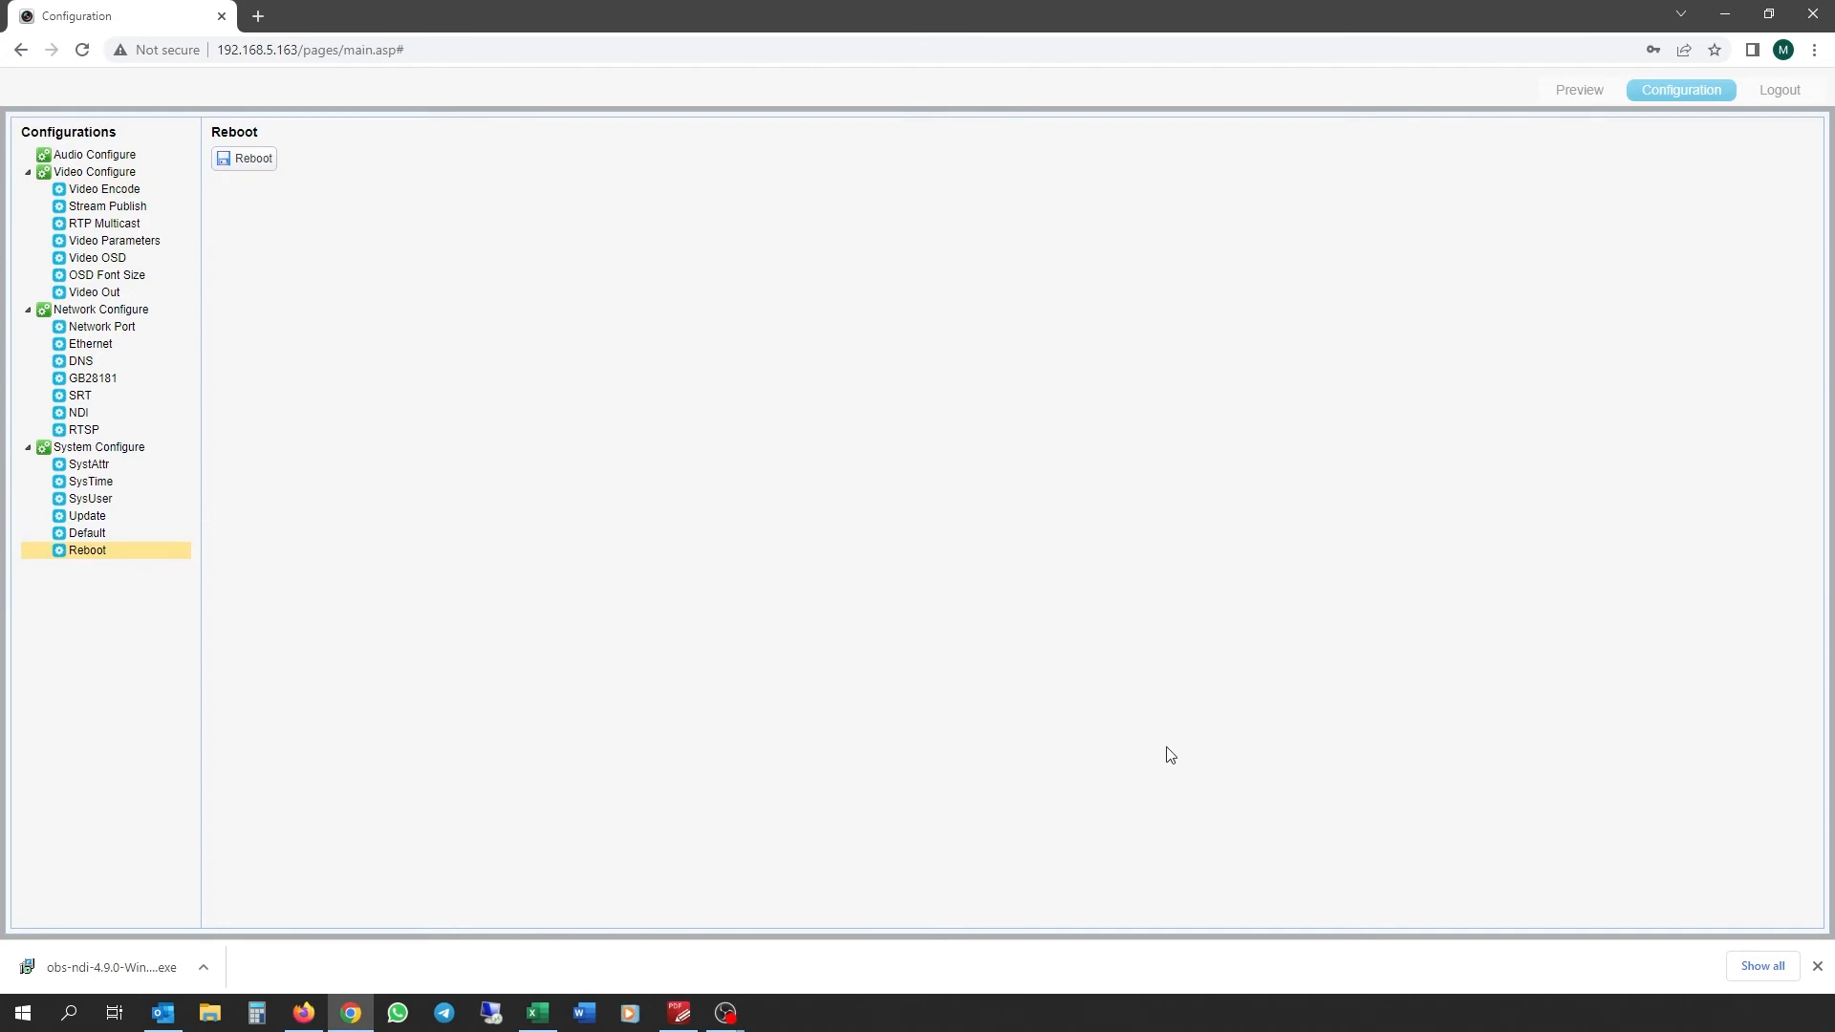
click(723, 1019)
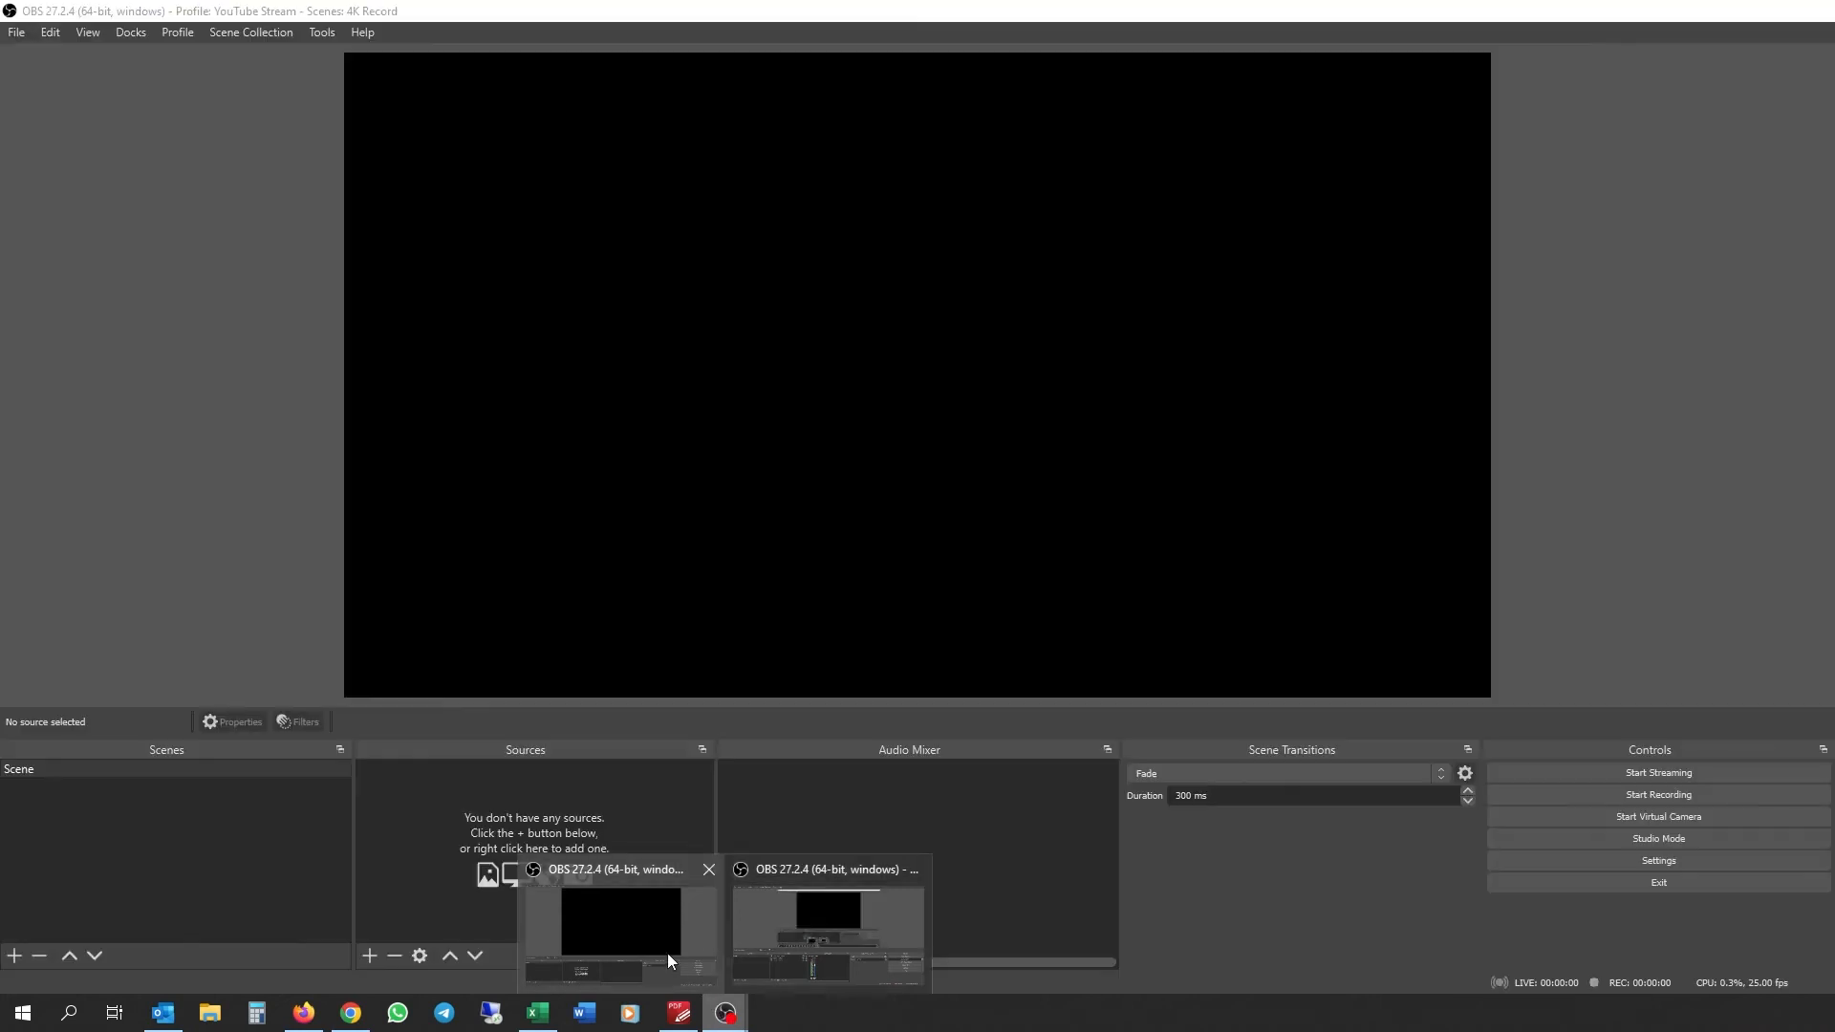
Step: Switch to the OBS Studio window and list the available source types under Sources
click(668, 954)
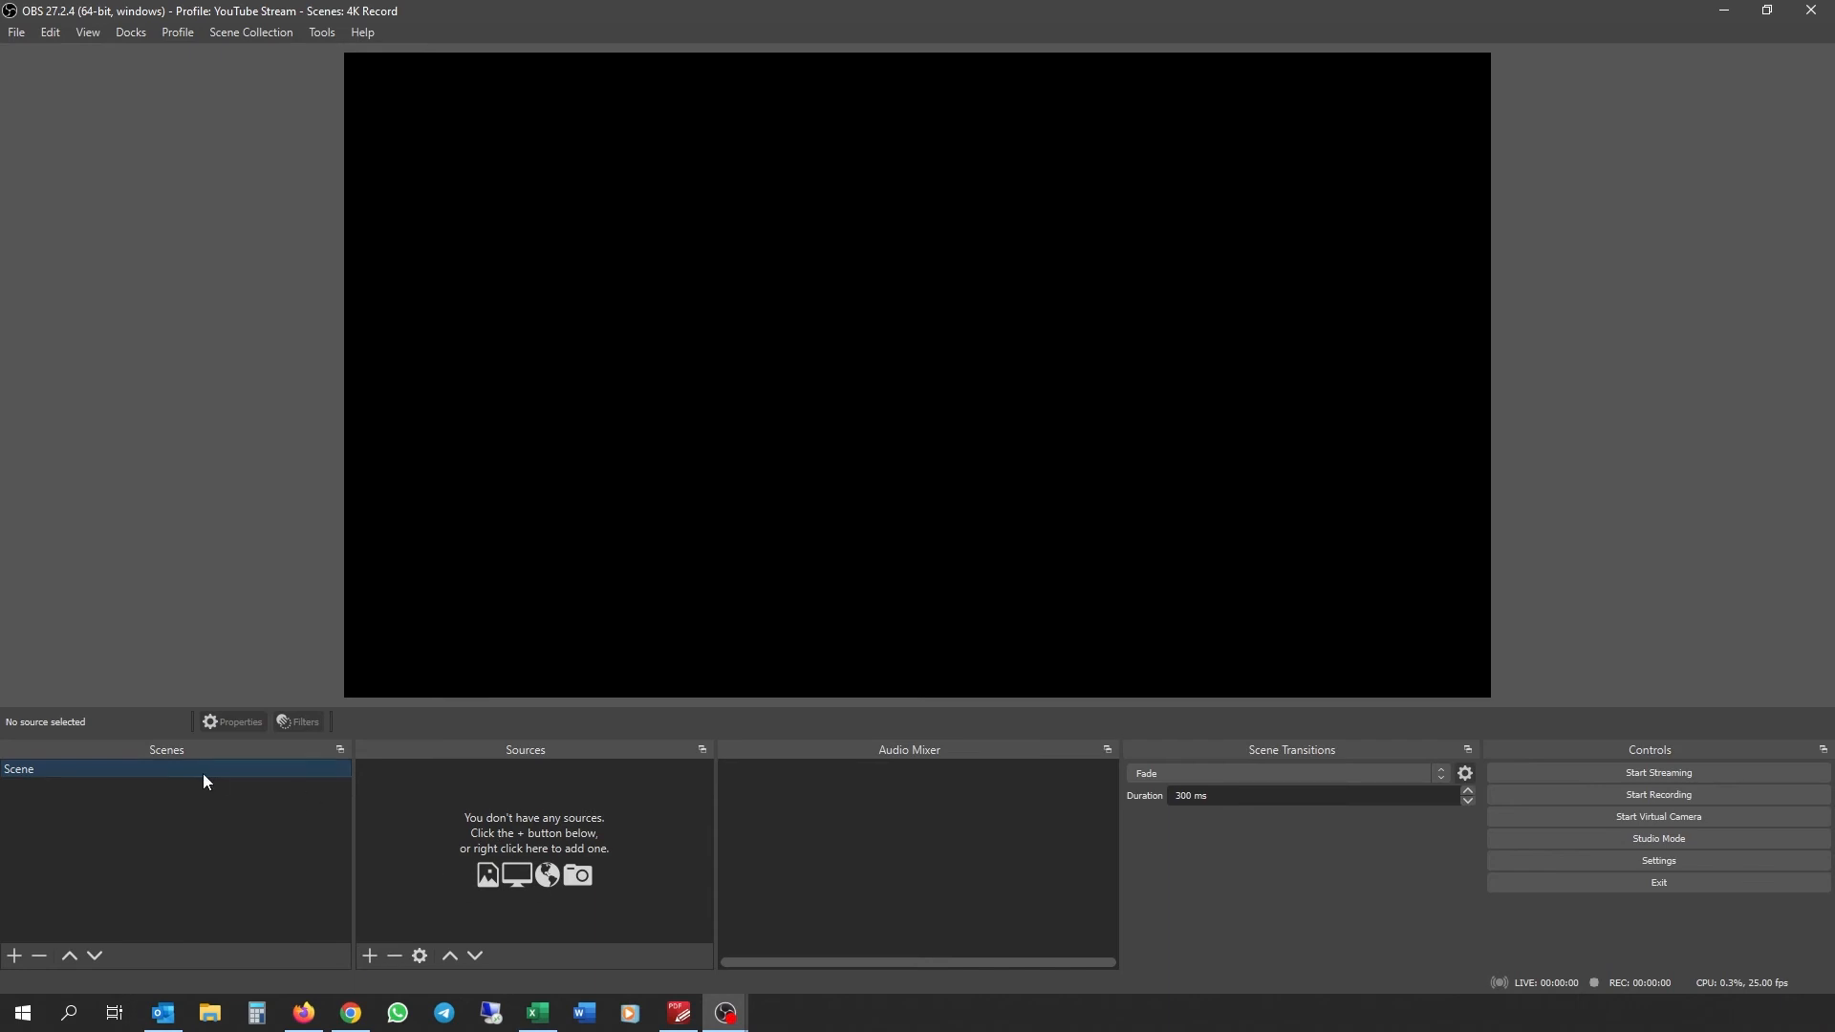
click(370, 956)
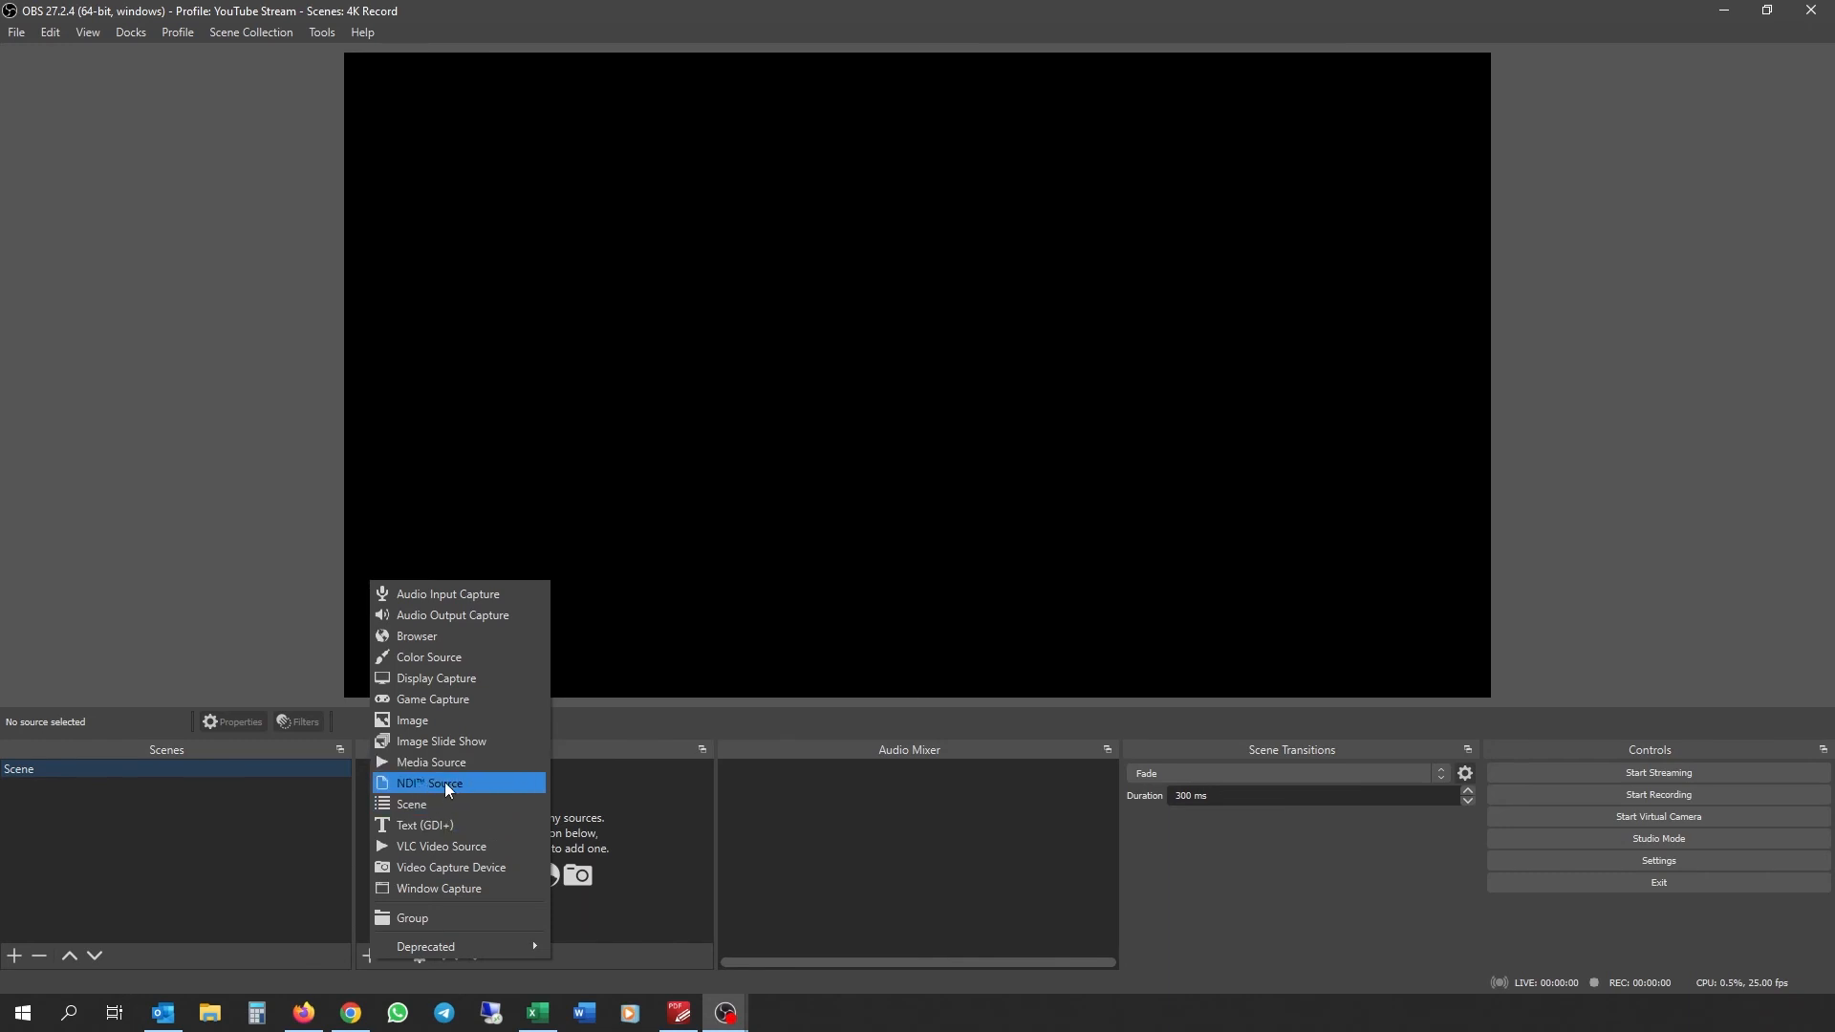
Step: Add an NDI Source named 'Alfatron 20X-NDIC' to the scene
click(624, 814)
click(370, 956)
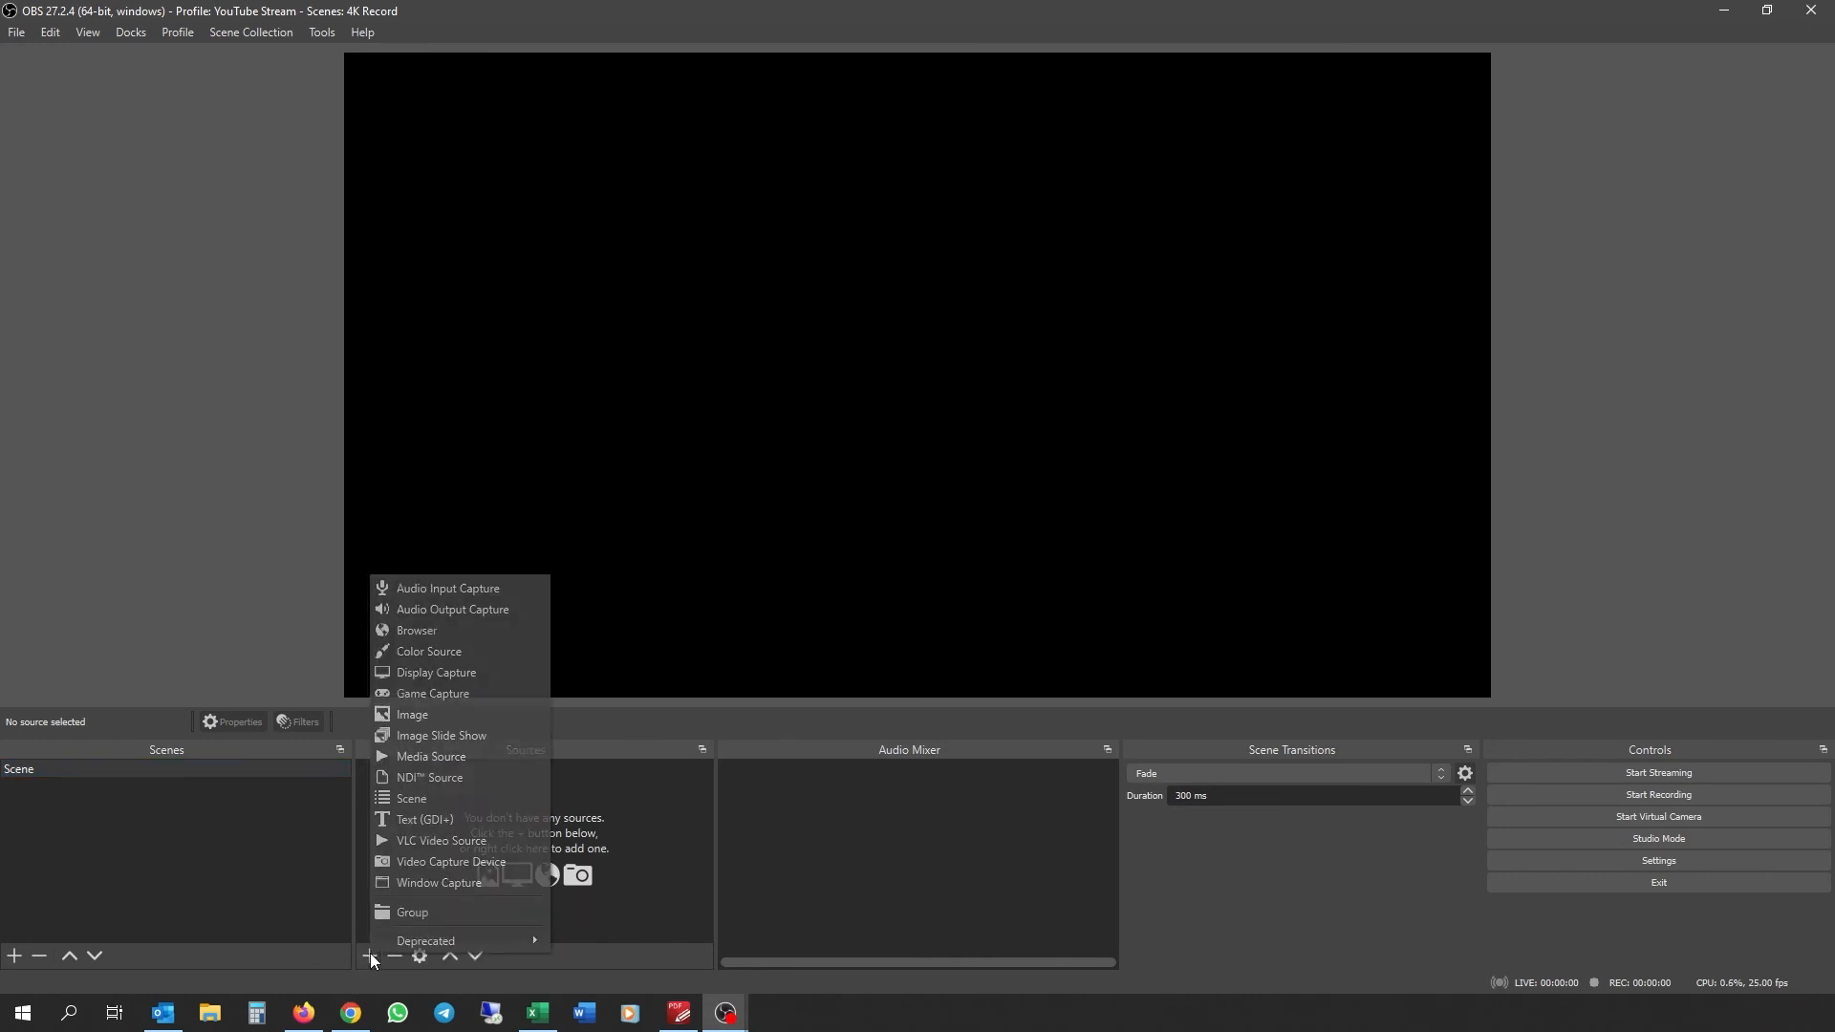
click(428, 782)
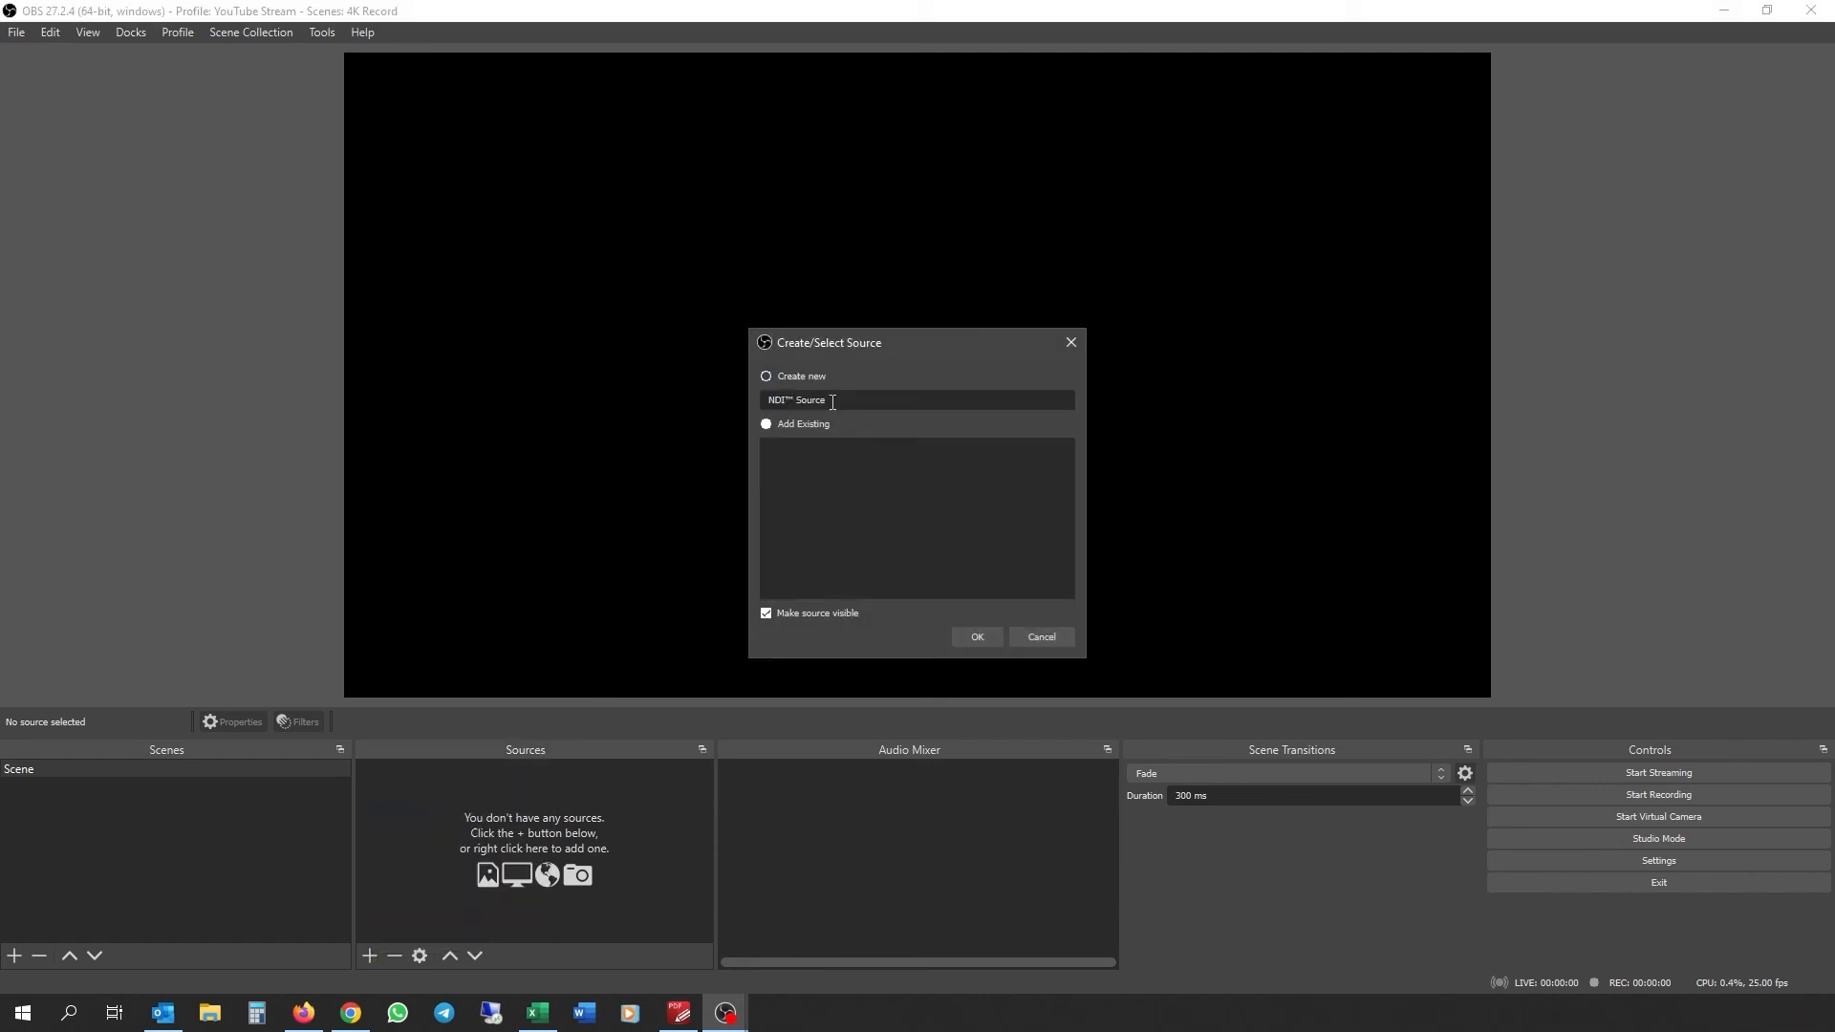
text(lfatron 20X-NDIC)
click(985, 638)
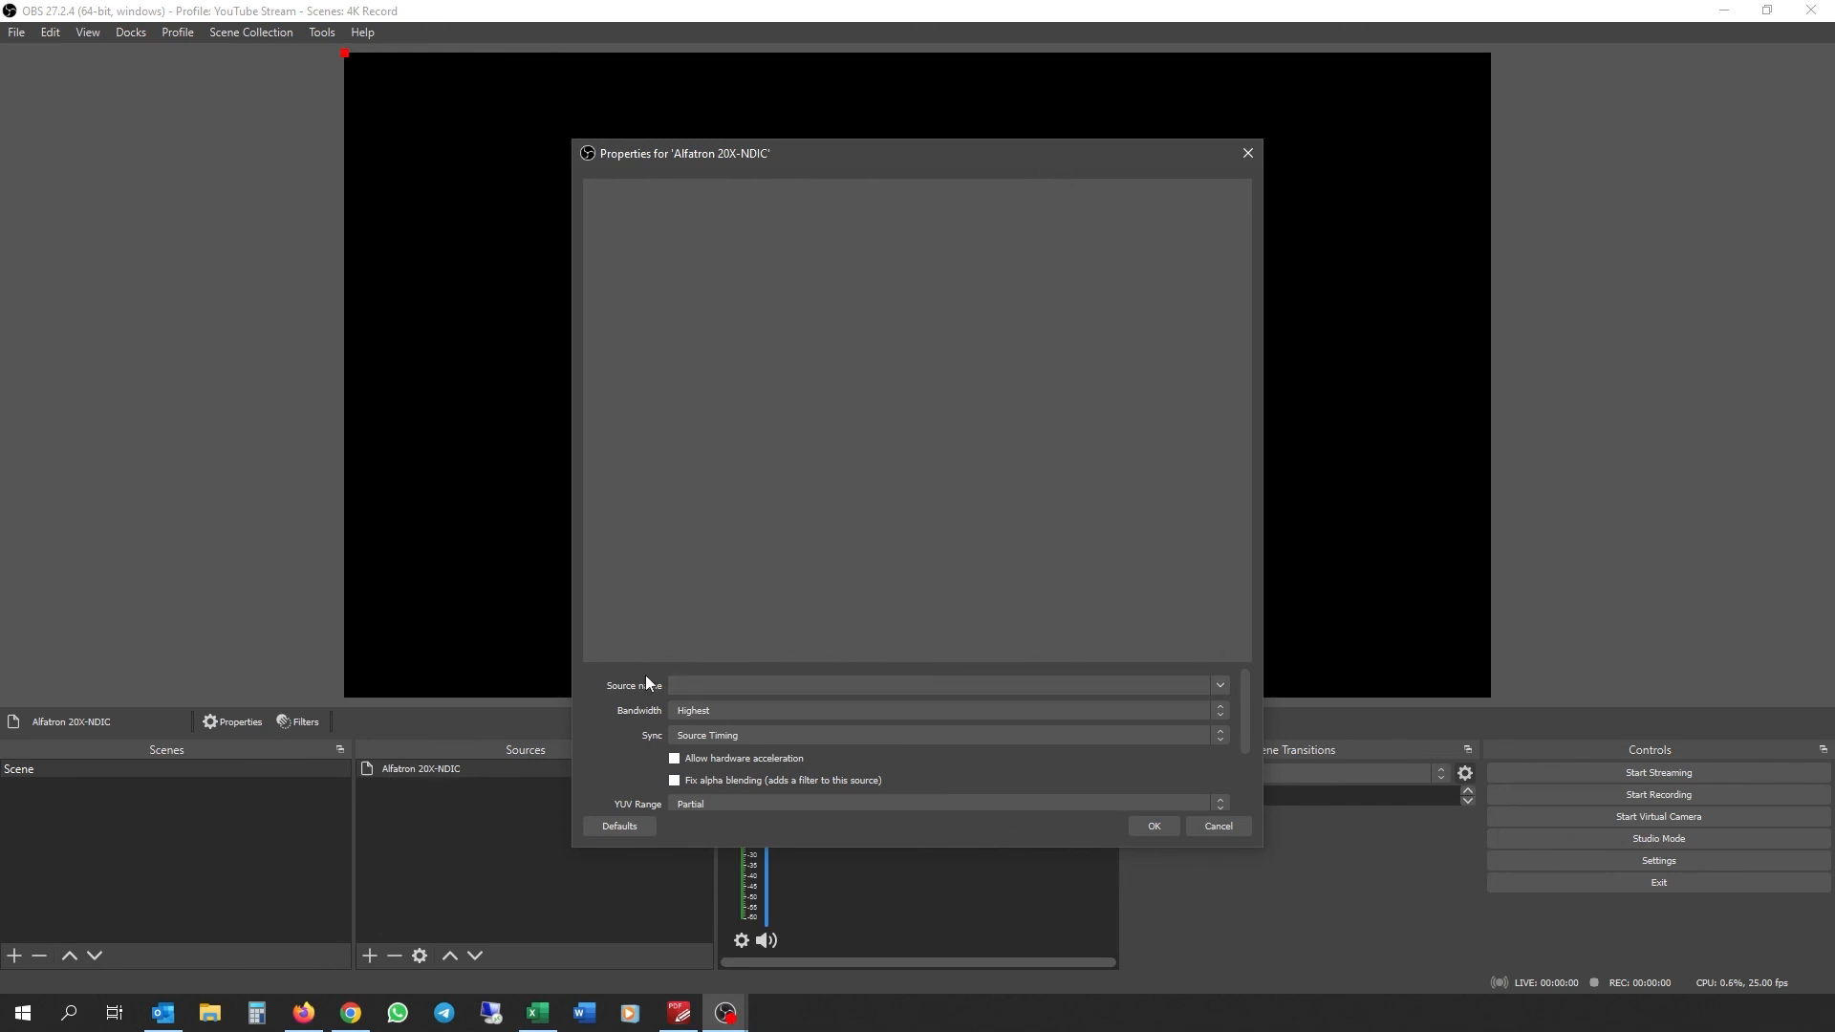
Step: Set the Alfatron 20X-NDIC source name to NDI_HX (20X-NDIC Demo1) and confirm with OK
click(1224, 685)
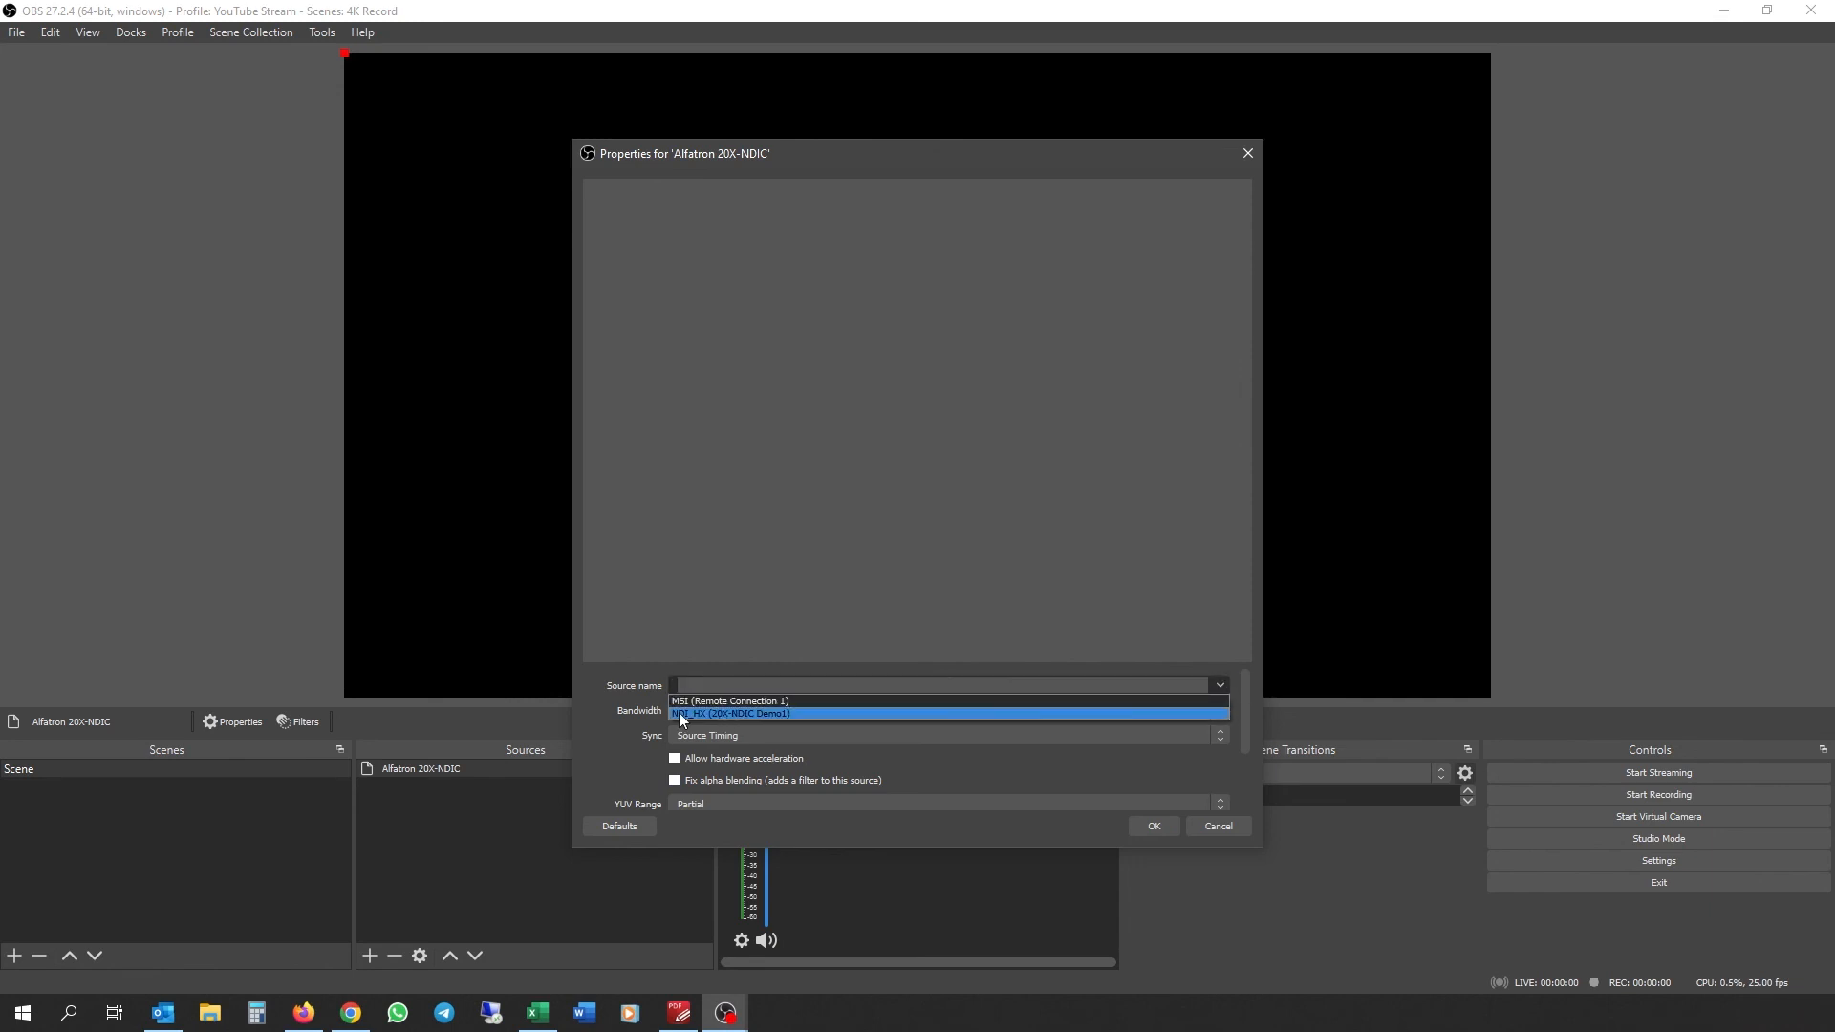
click(765, 713)
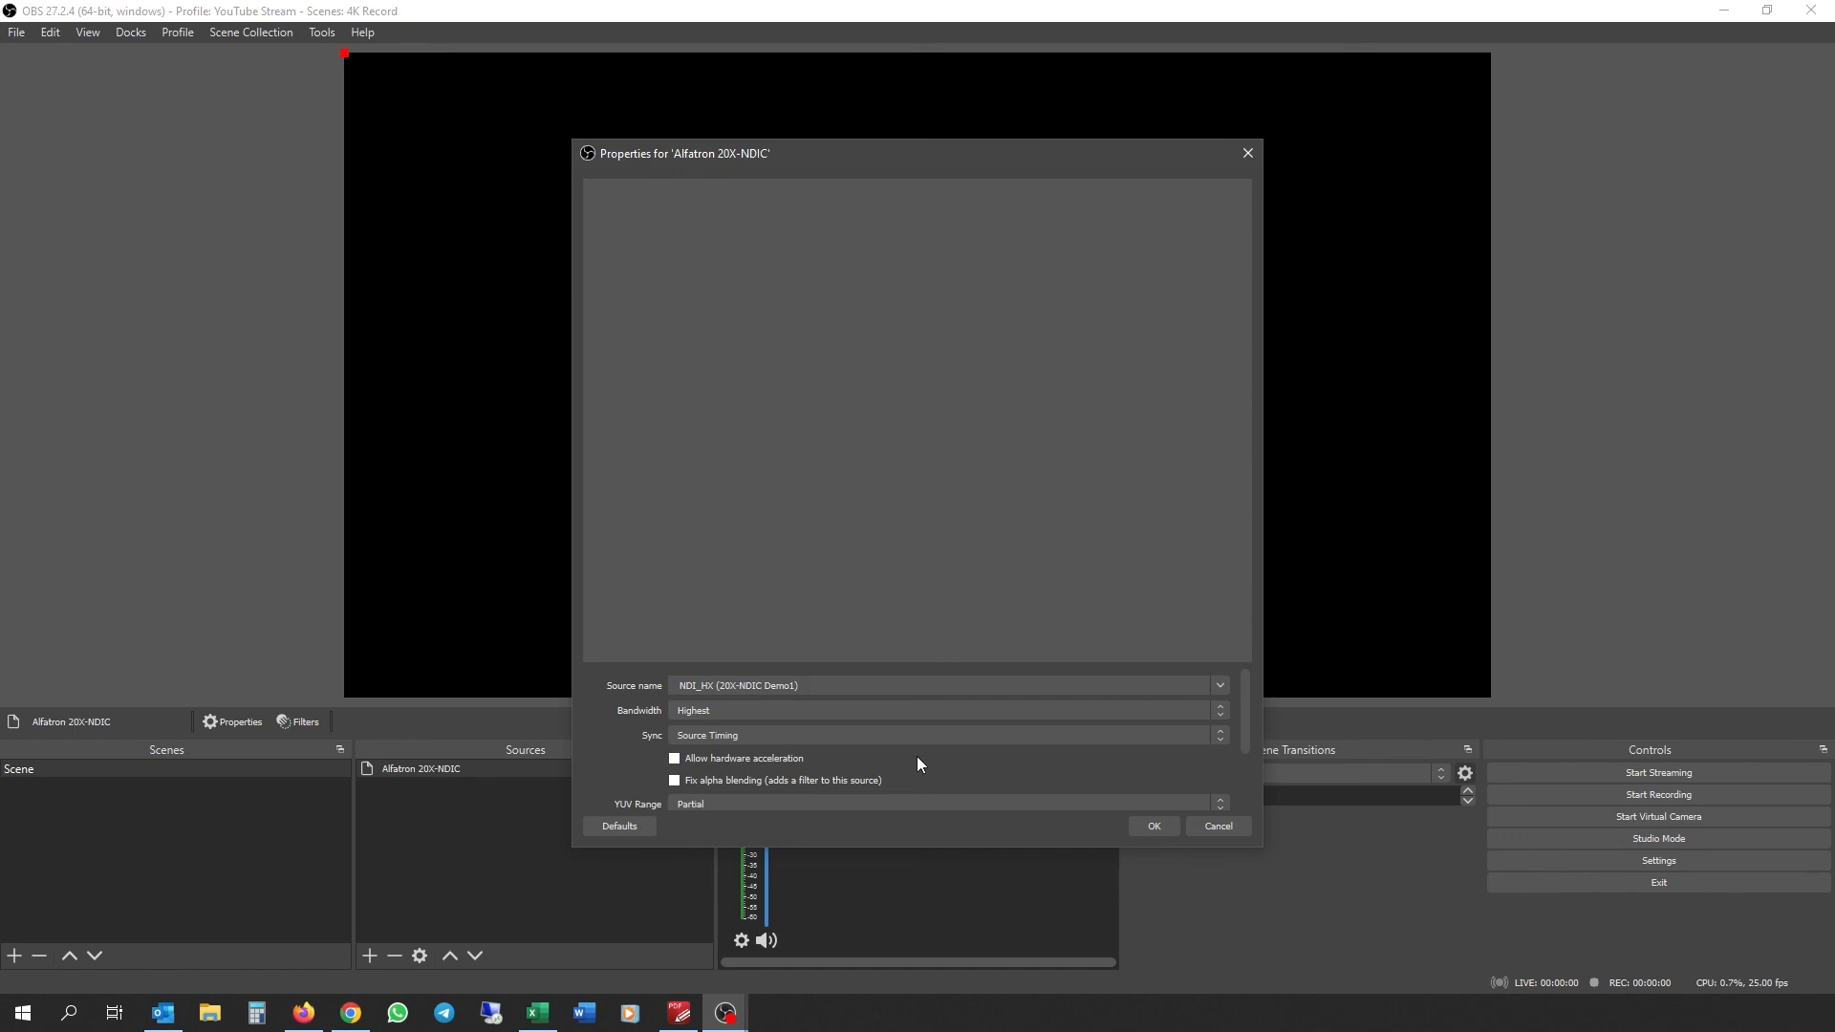
scroll(916, 755, down, 3)
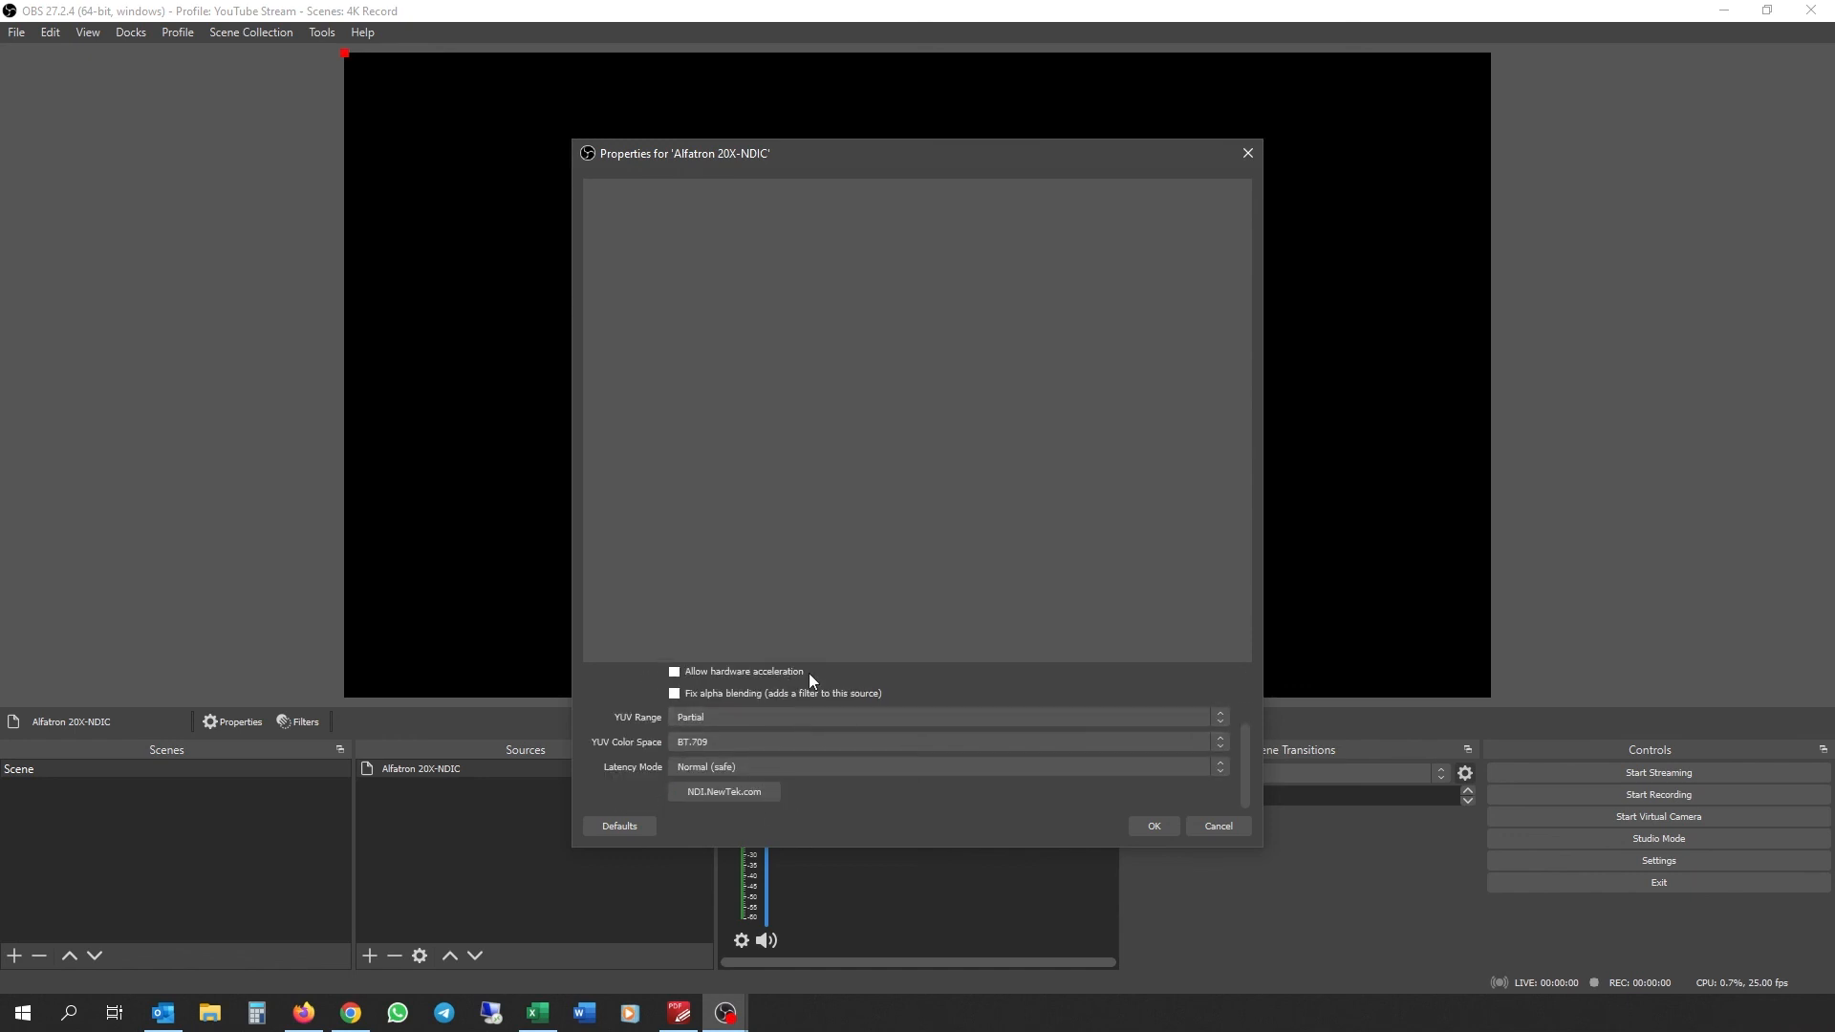
scroll(860, 774, up, 3)
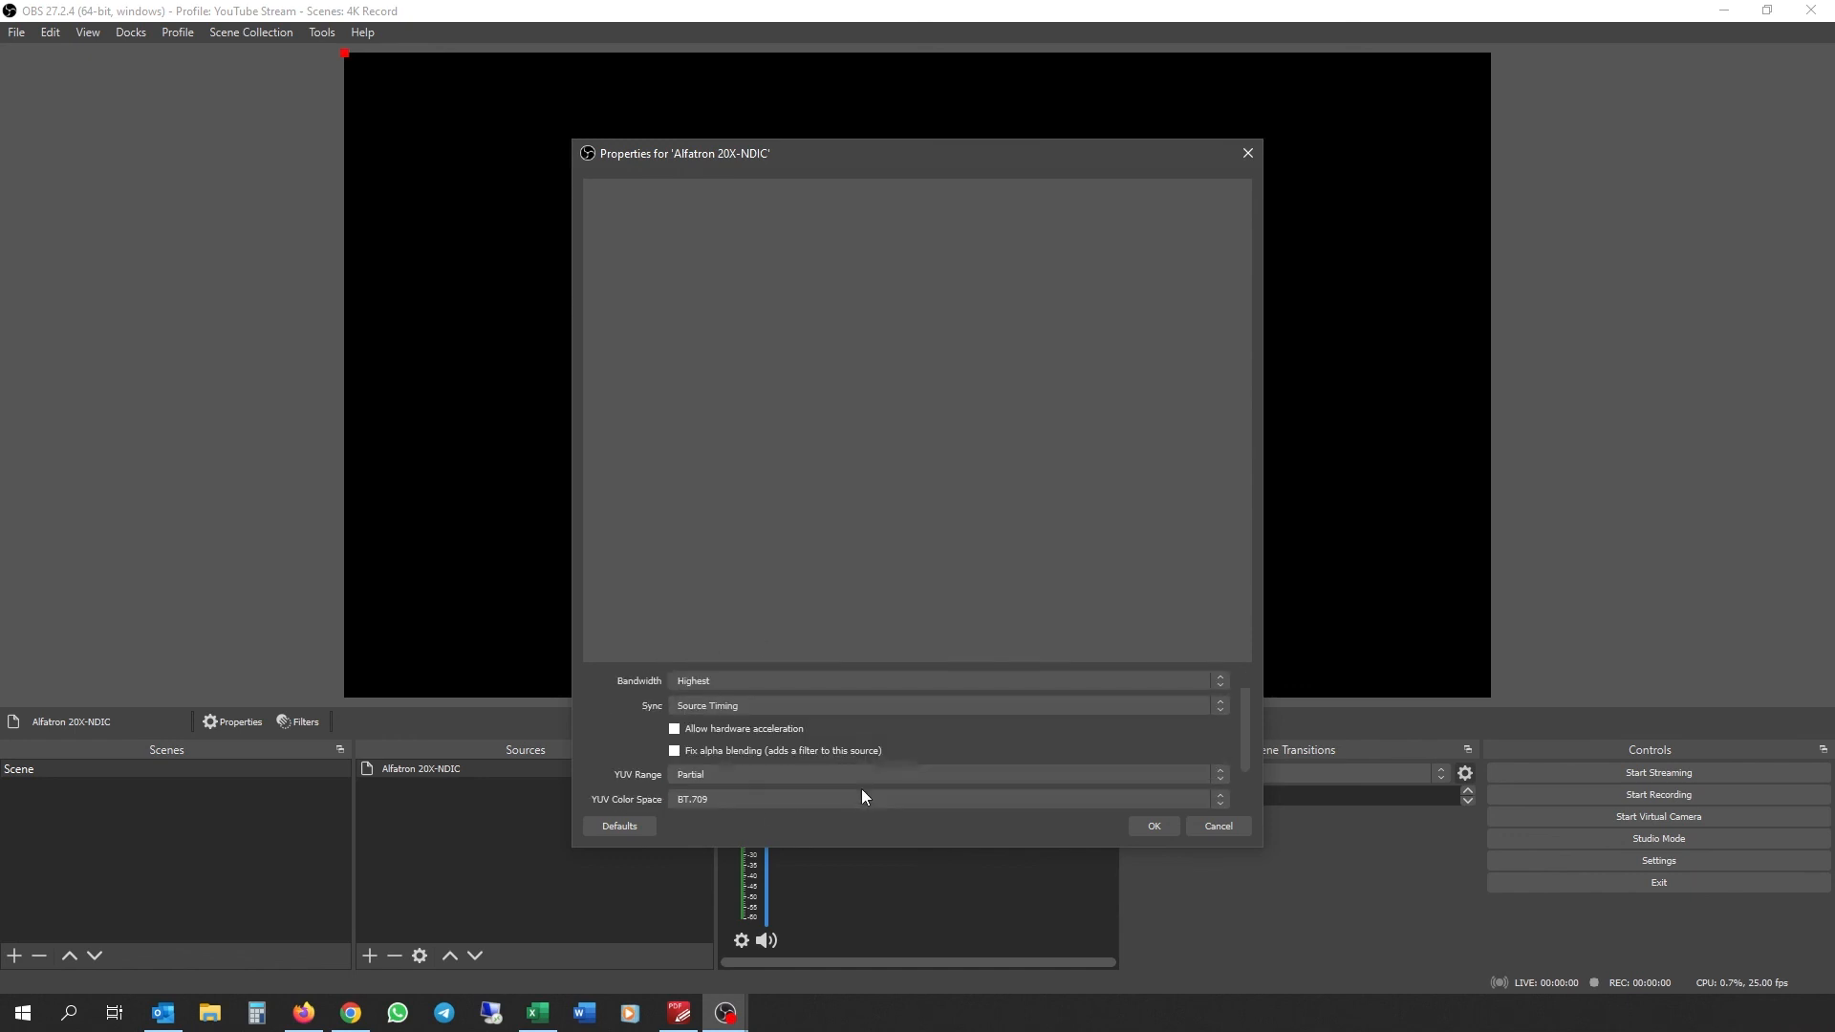
click(1155, 828)
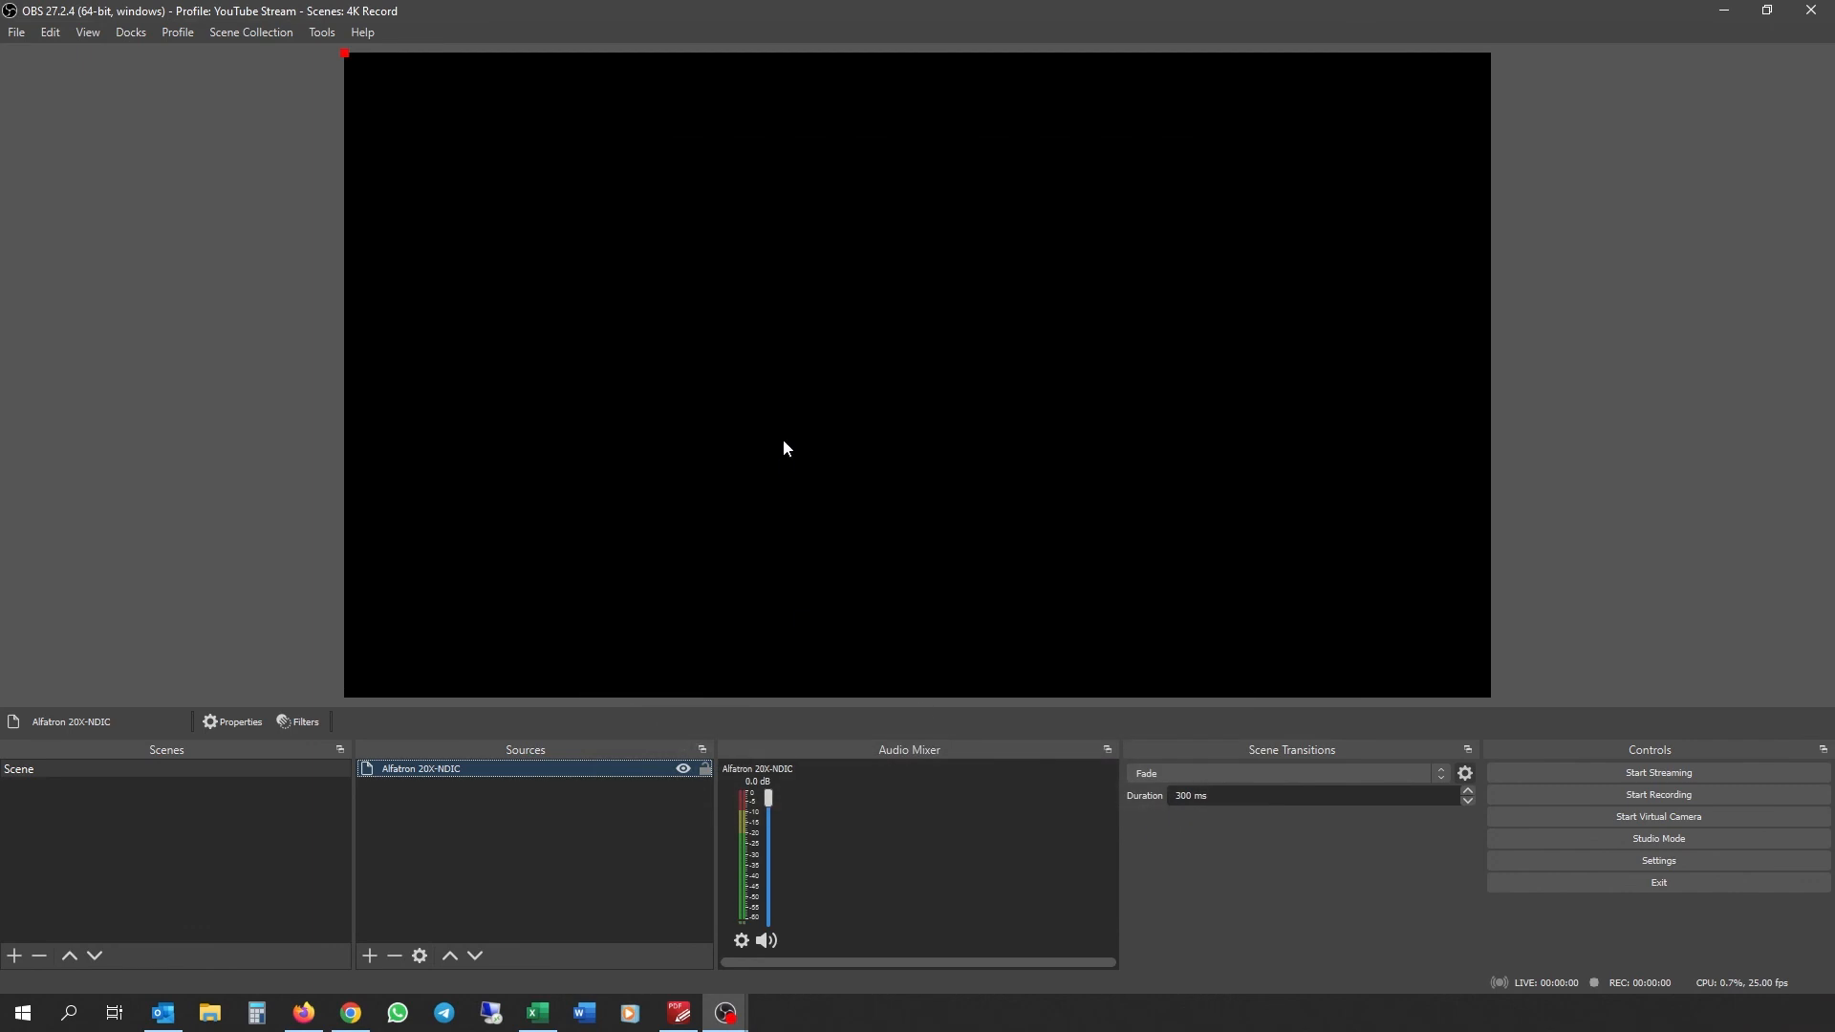